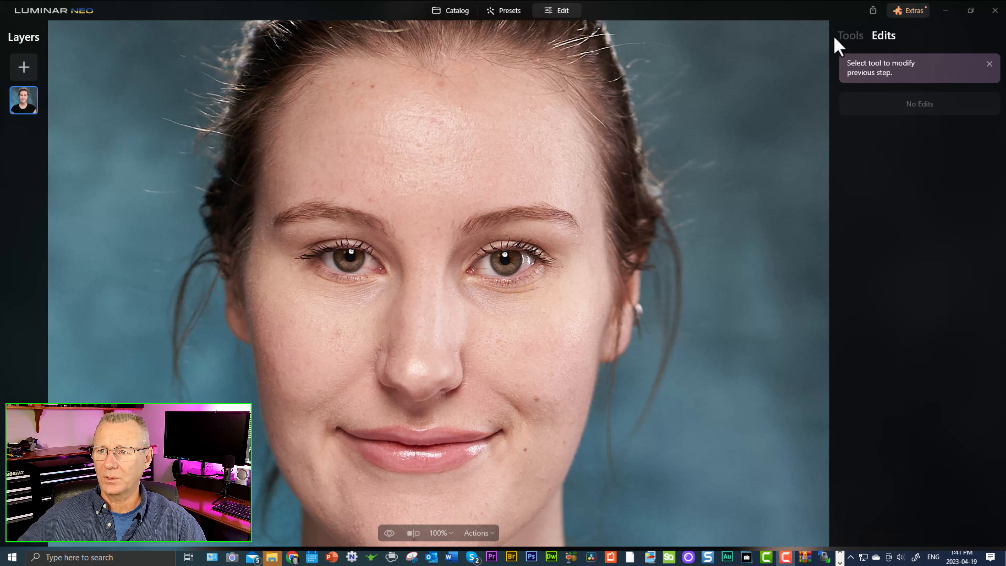
# Restrict the Skin AI adjustment to the woman by applying an AI mask for Human.
pyautogui.click(848, 38)
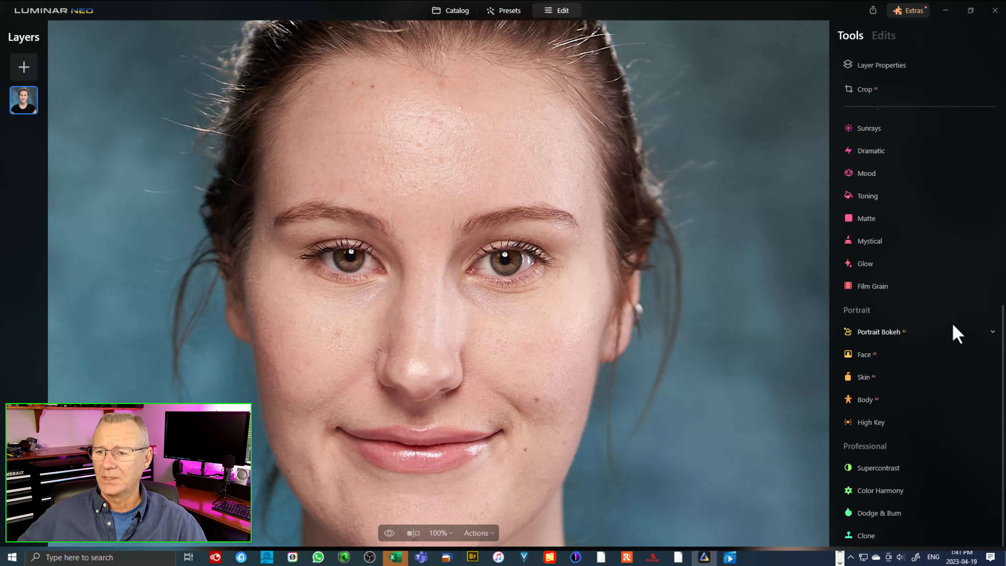
pyautogui.click(865, 377)
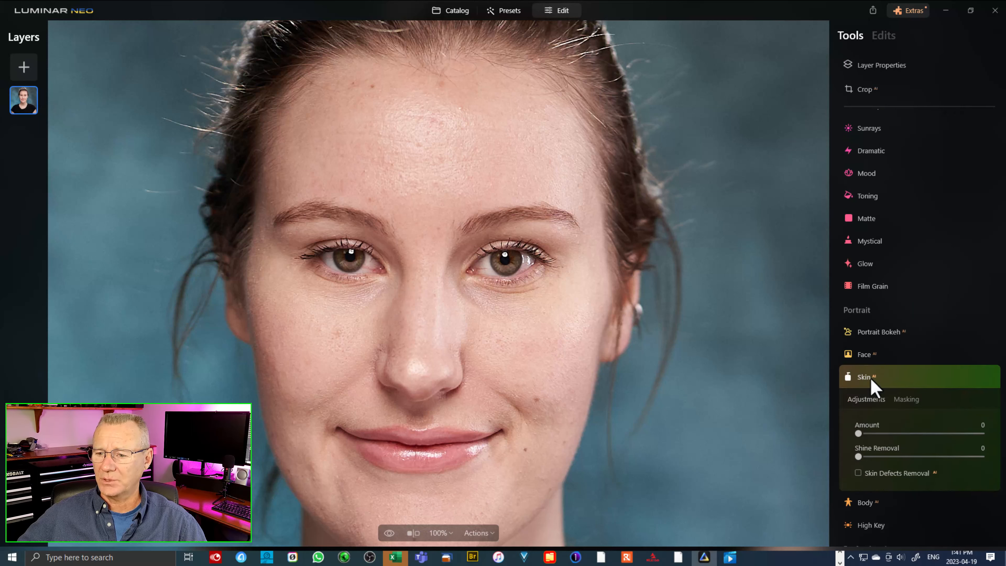
pyautogui.click(907, 399)
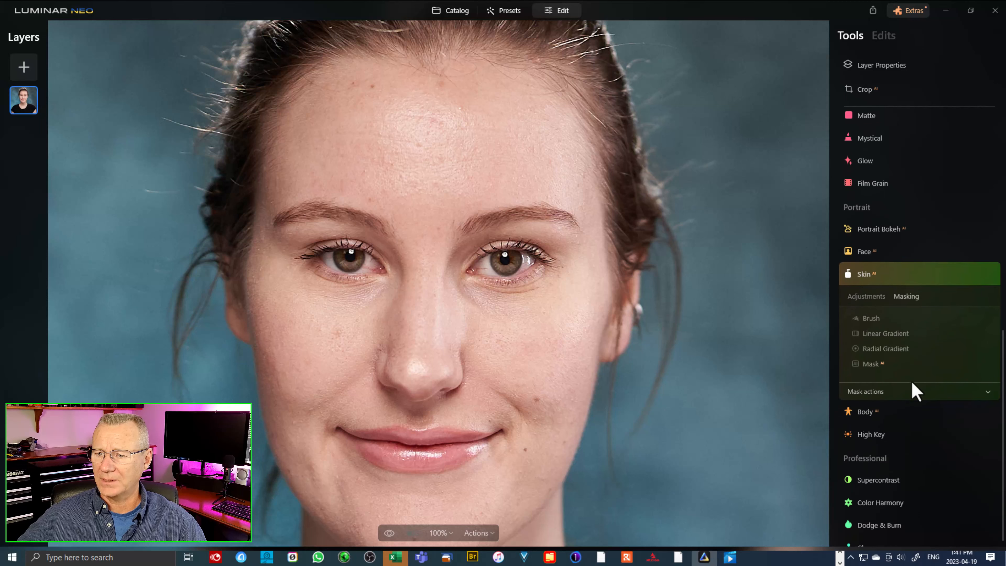
pyautogui.click(872, 364)
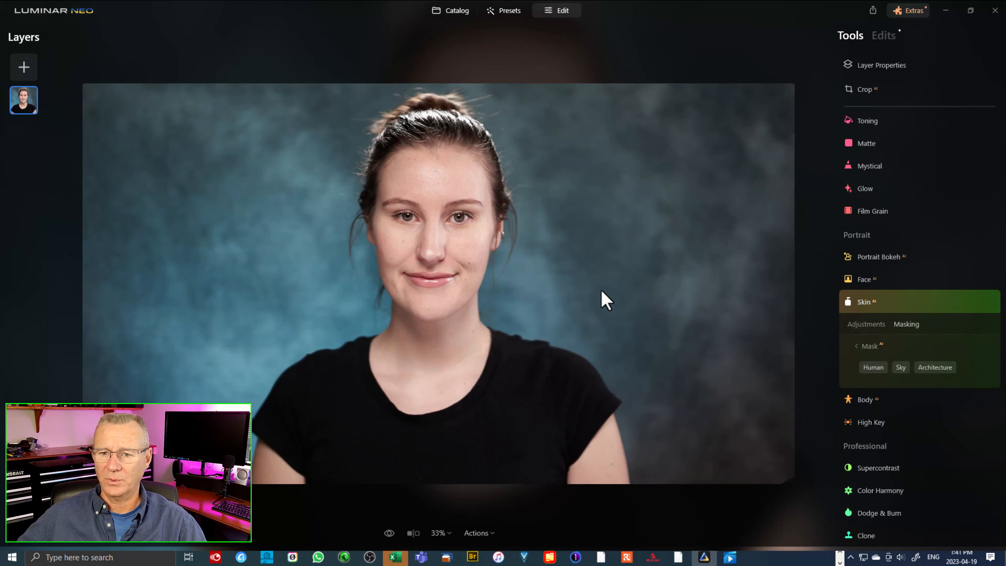
pyautogui.click(874, 368)
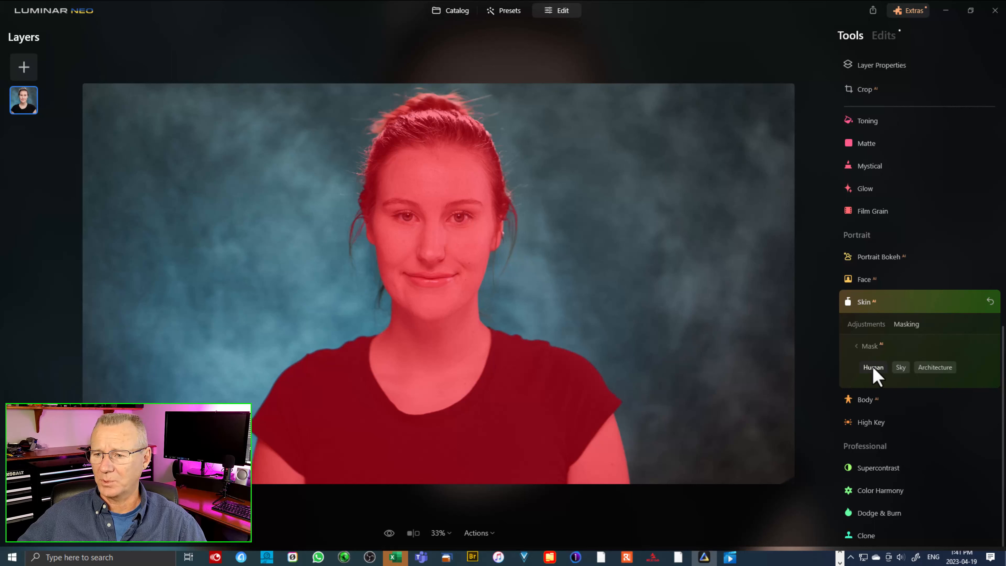
# Set the Skin AI amount to 80 and compare the smoothed face with the original.
pyautogui.click(867, 324)
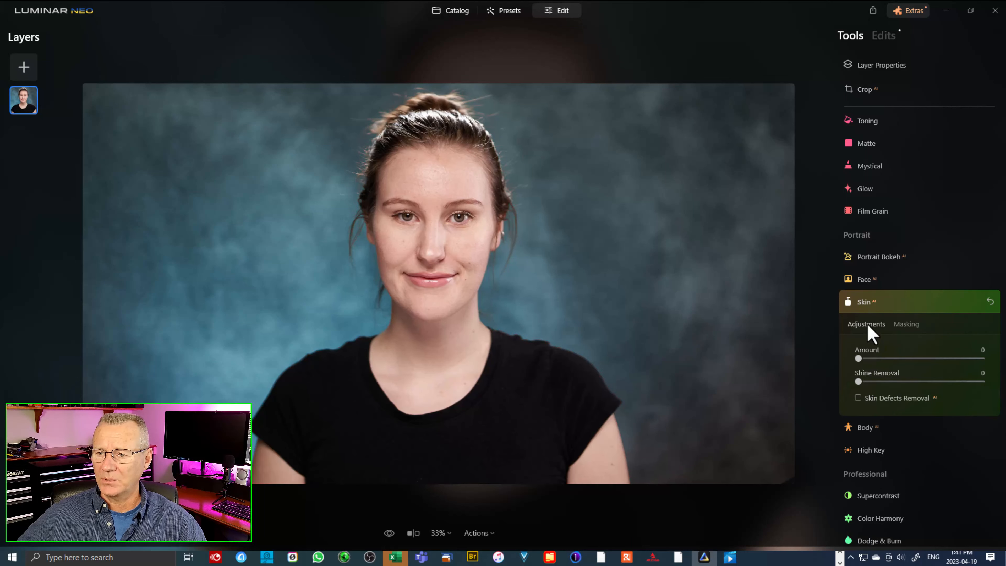
pyautogui.click(544, 269)
pyautogui.moveTo(432, 166); pyautogui.dragTo(443, 340)
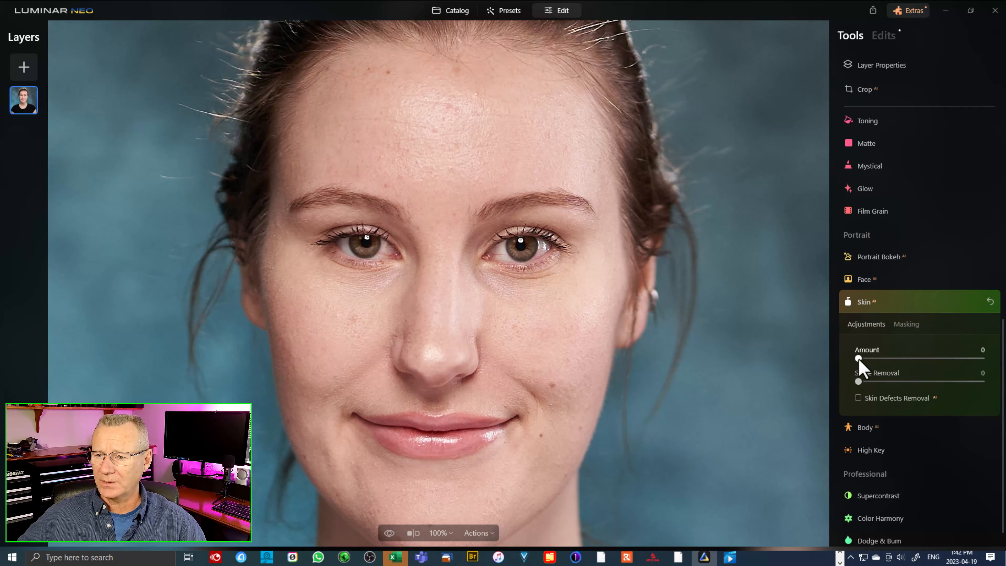
pyautogui.moveTo(858, 358); pyautogui.dragTo(920, 359)
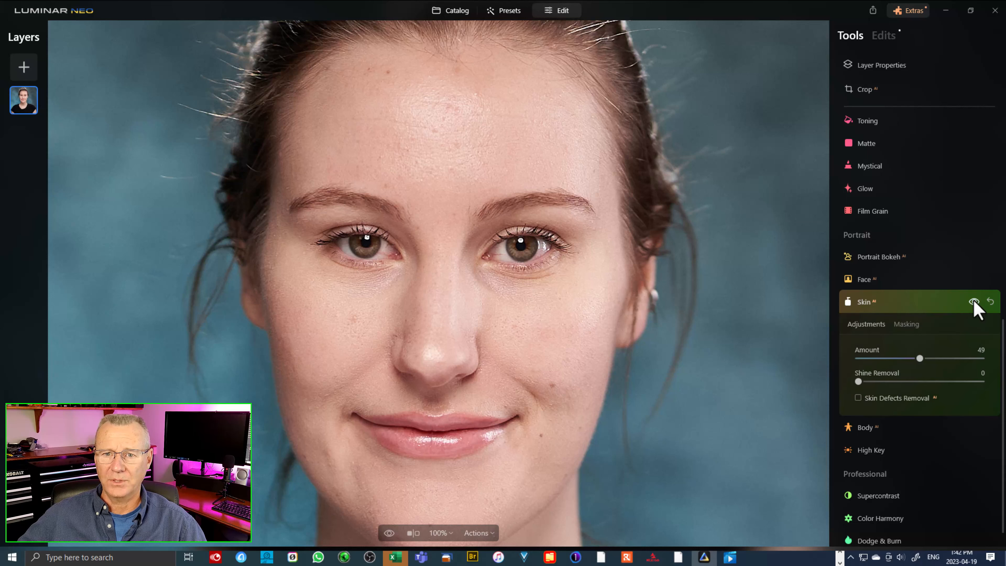
pyautogui.moveTo(920, 358); pyautogui.dragTo(957, 358)
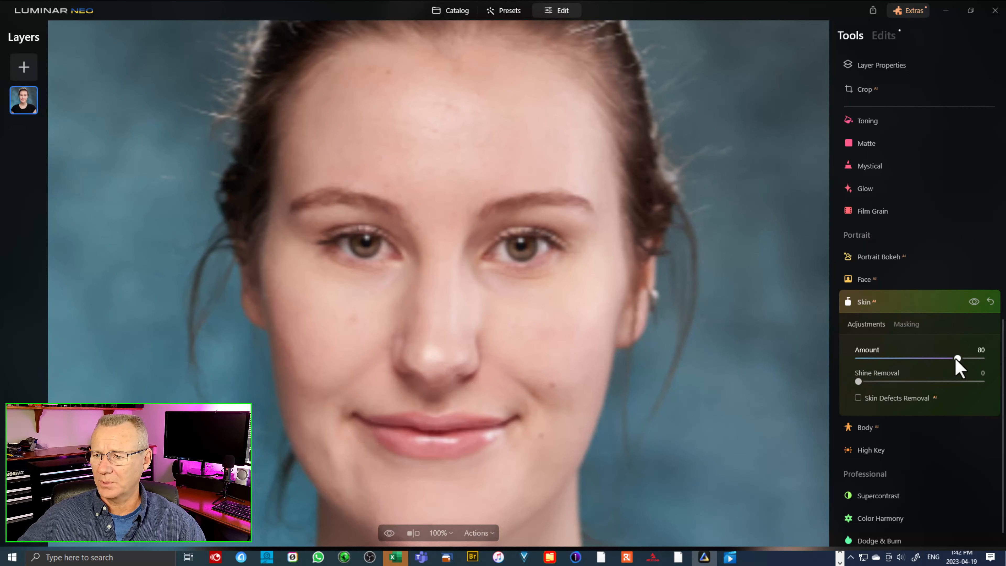
pyautogui.click(974, 303)
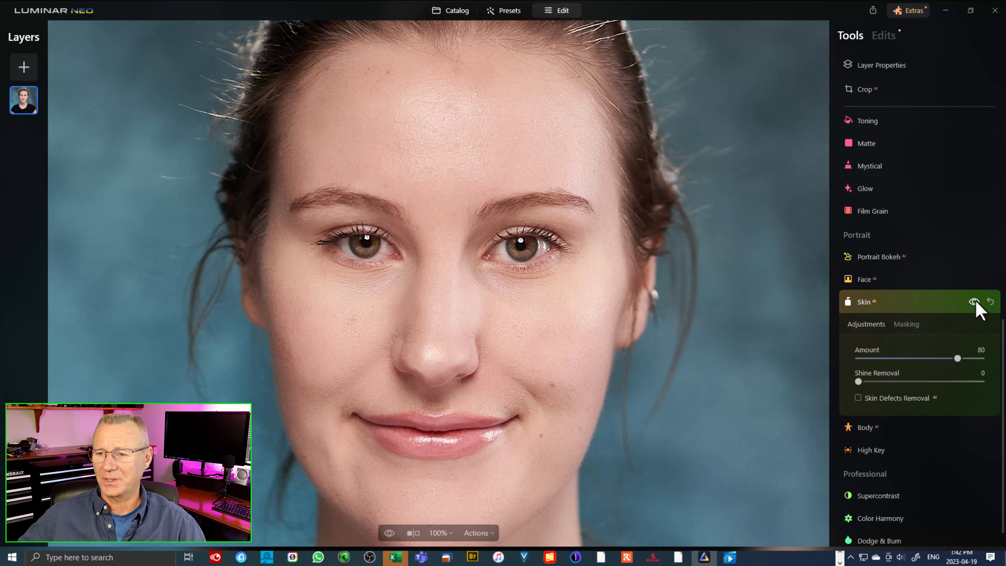
# Set Shine Removal to 24, enable Skin Defects Removal, and compare the face before and after.
pyautogui.moveTo(860, 383); pyautogui.dragTo(890, 384)
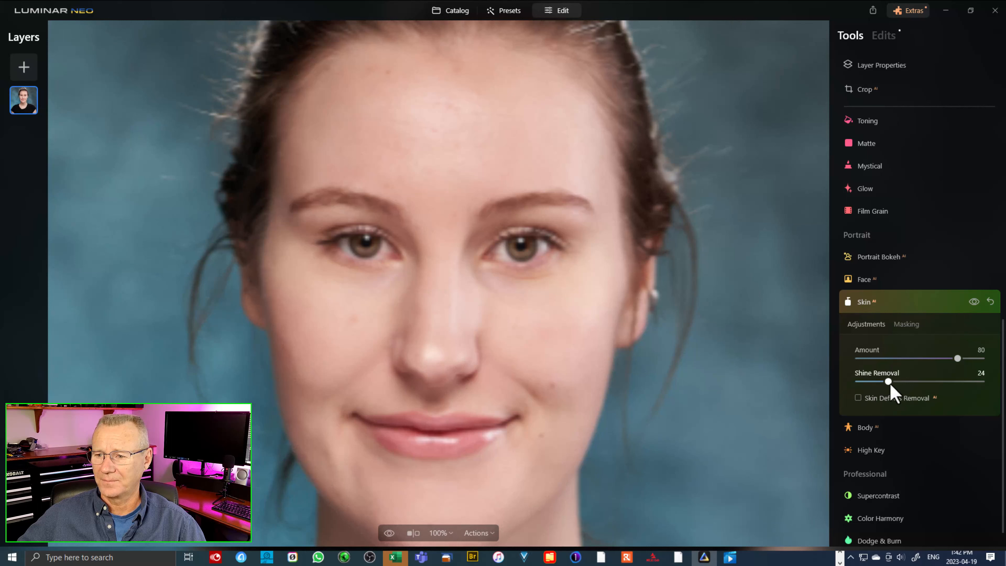
pyautogui.click(858, 398)
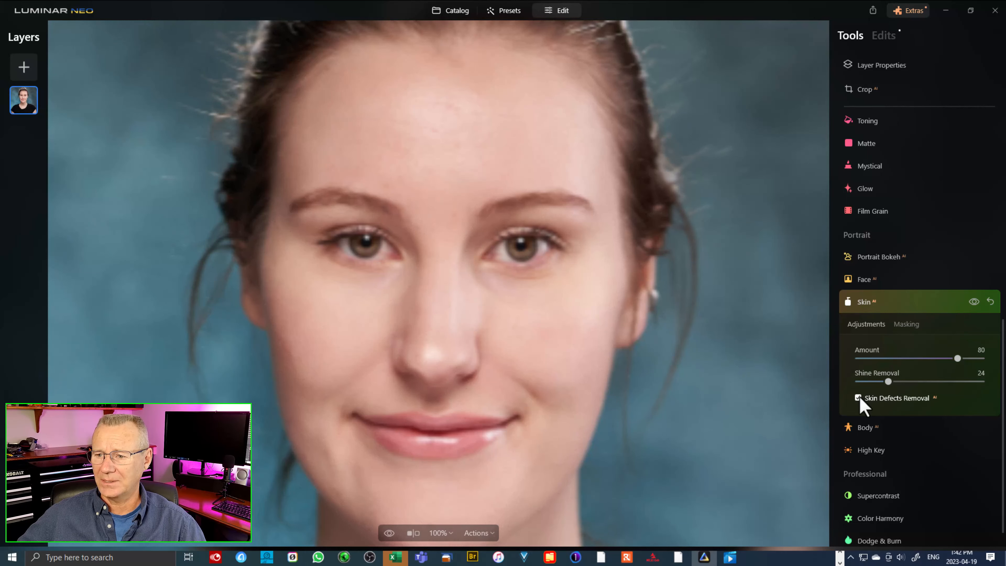
pyautogui.click(974, 302)
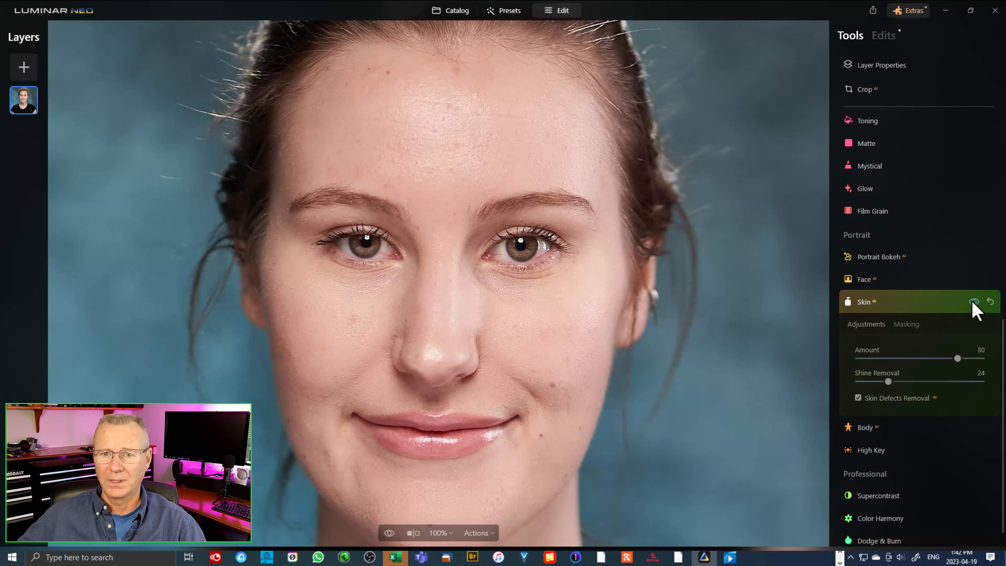
pyautogui.click(974, 302)
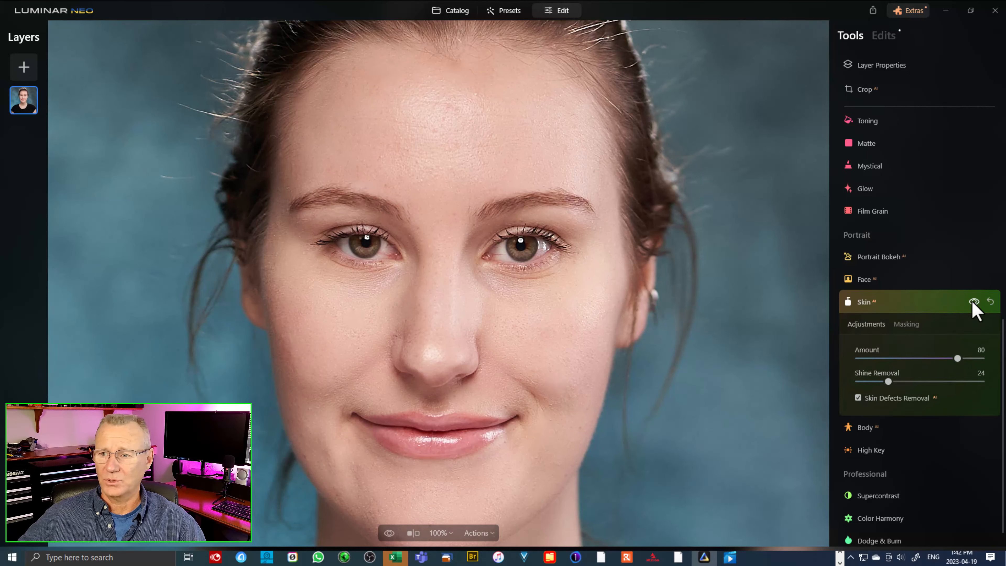
pyautogui.click(919, 301)
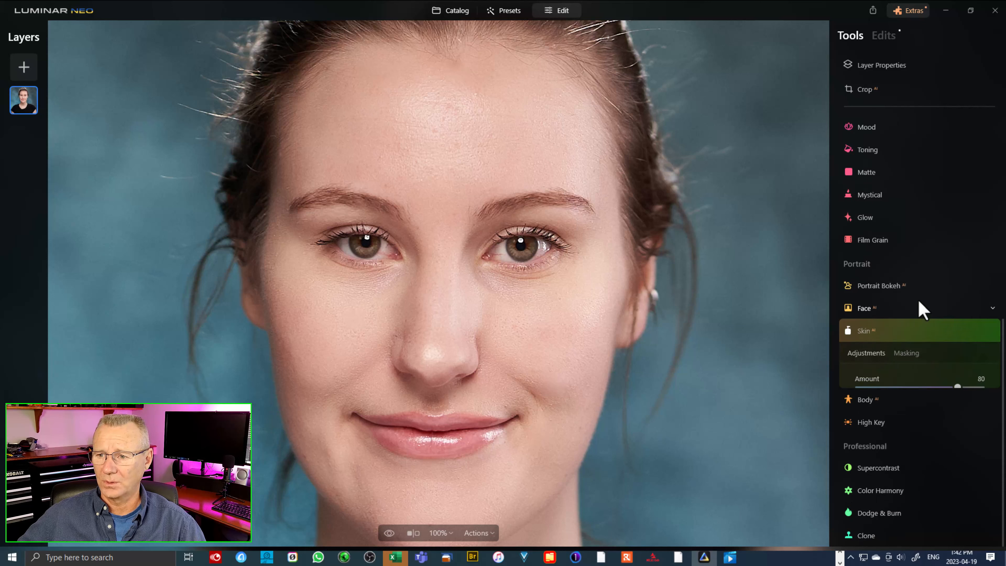
# Set the Clone strength to 62 and retouch the skin spots on the cheek beside the nose.
pyautogui.click(877, 534)
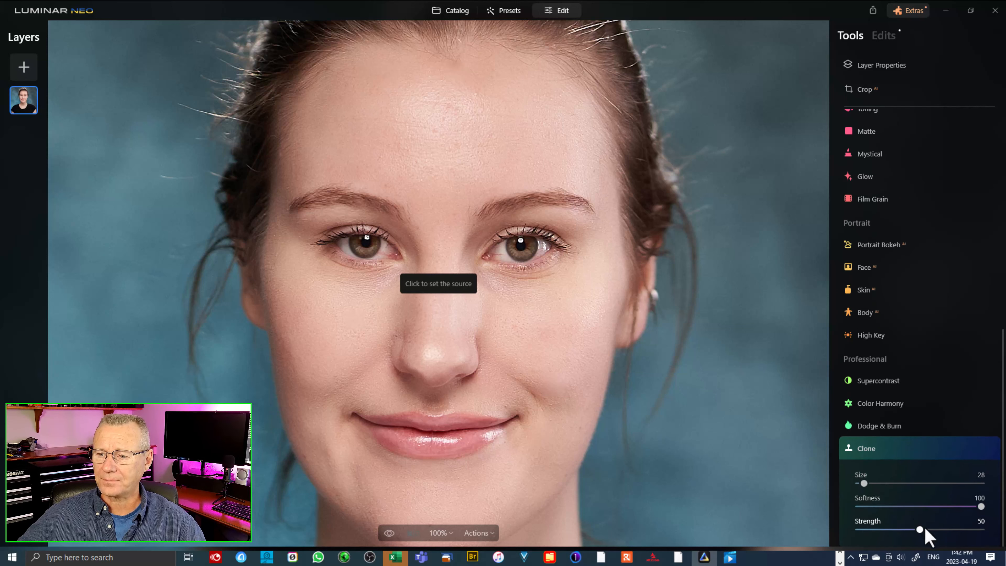
pyautogui.moveTo(919, 531); pyautogui.dragTo(935, 530)
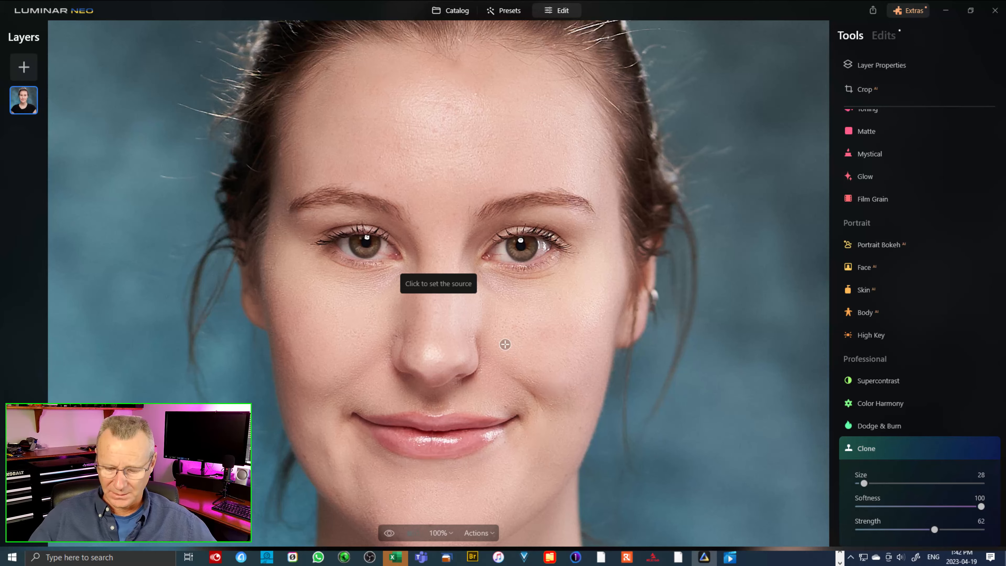
pyautogui.hotkey('ctrl', '+')
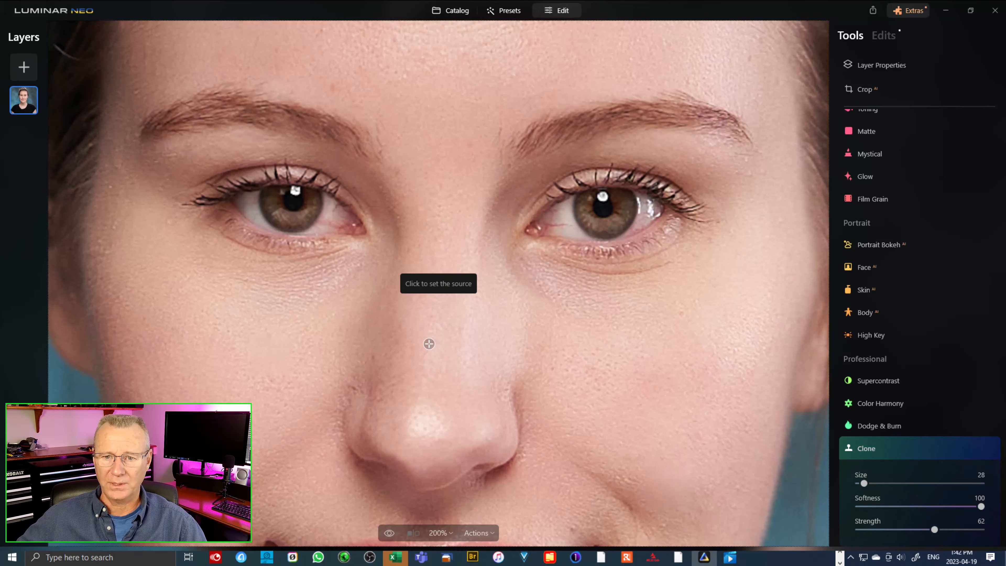
pyautogui.moveTo(429, 386); pyautogui.dragTo(456, 306)
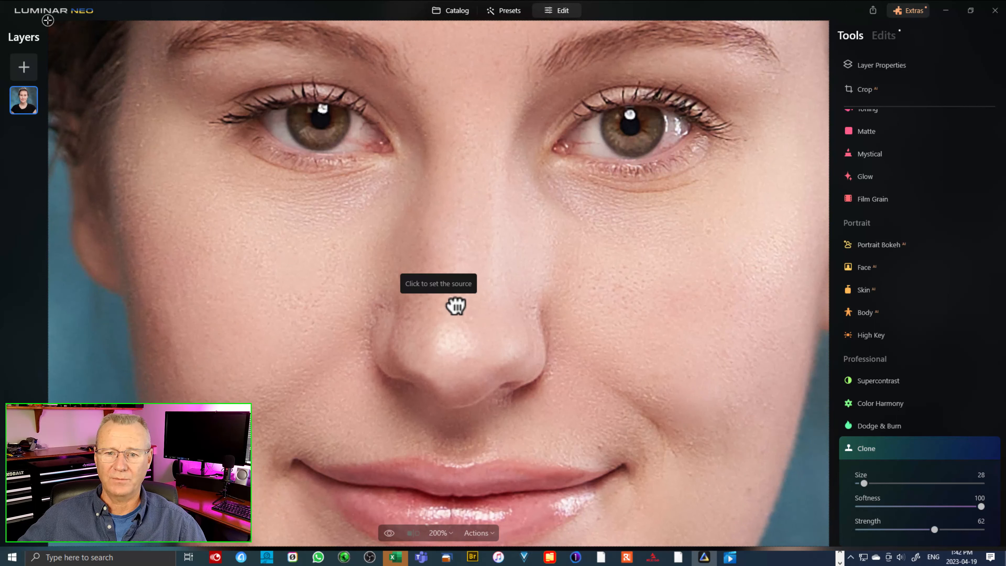
pyautogui.click(369, 322)
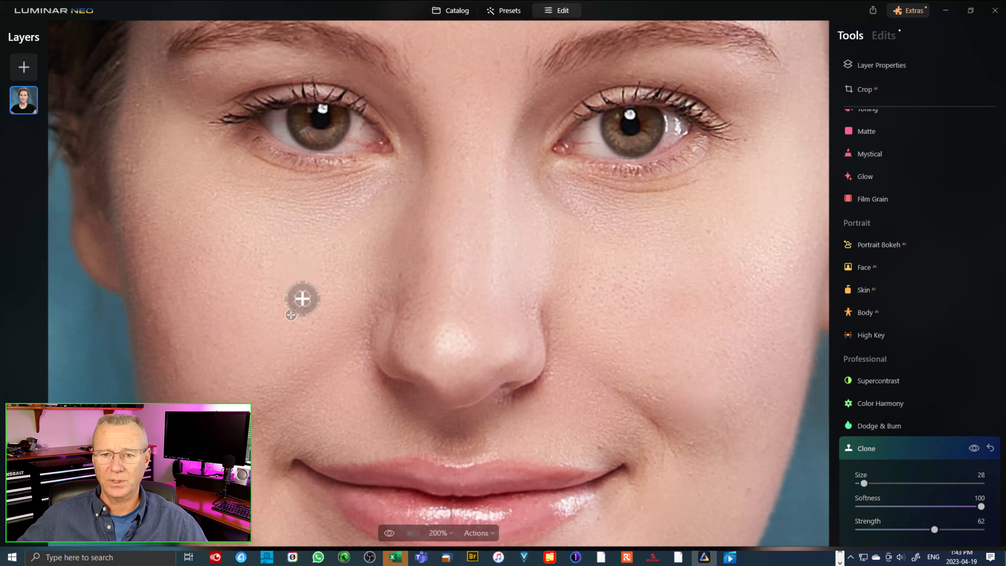
# Clone clean skin over the remaining red blemishes on the forehead and check the whole face.
pyautogui.moveTo(456, 119); pyautogui.dragTo(442, 476)
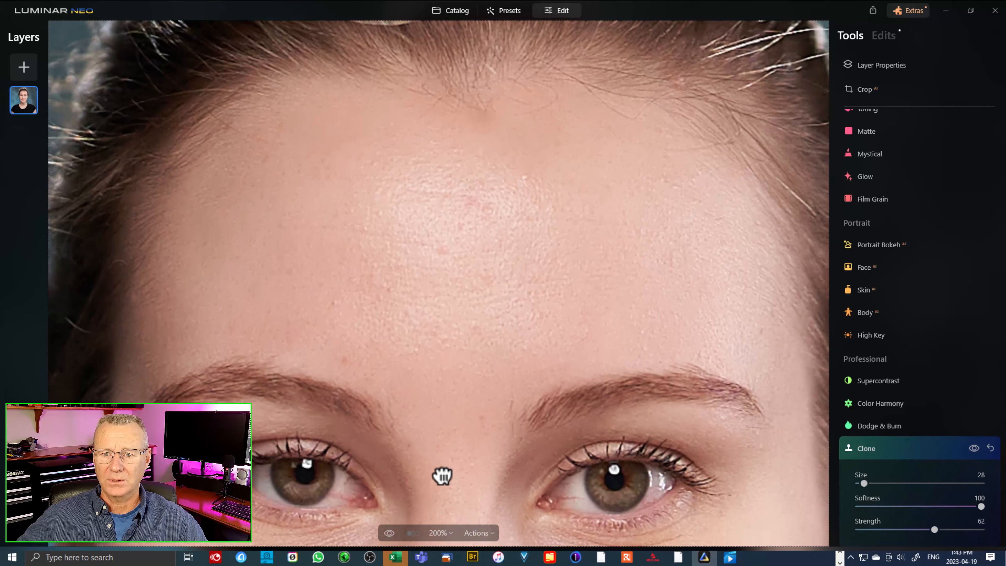
pyautogui.moveTo(440, 366); pyautogui.dragTo(438, 377)
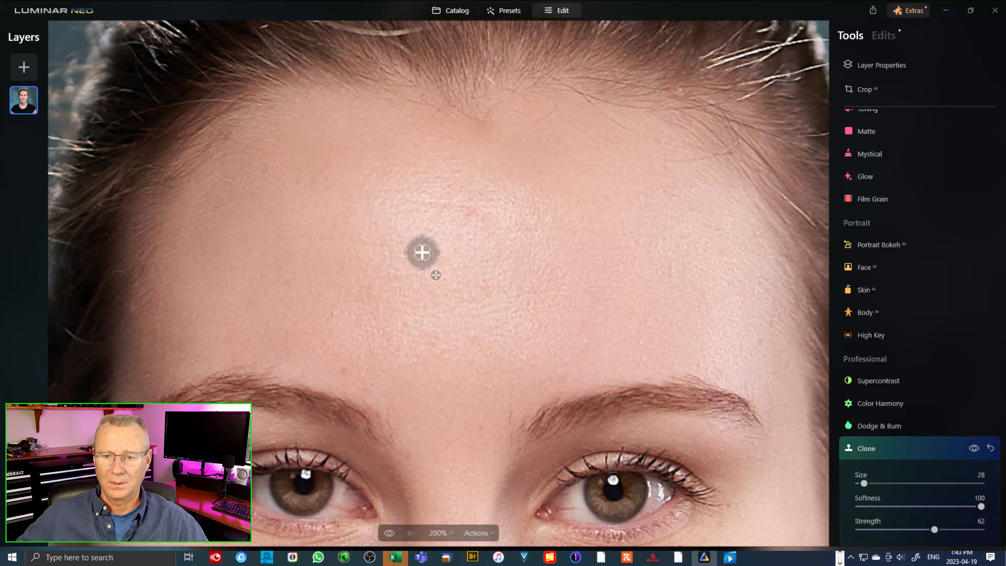
pyautogui.hotkey('ctrl', '-')
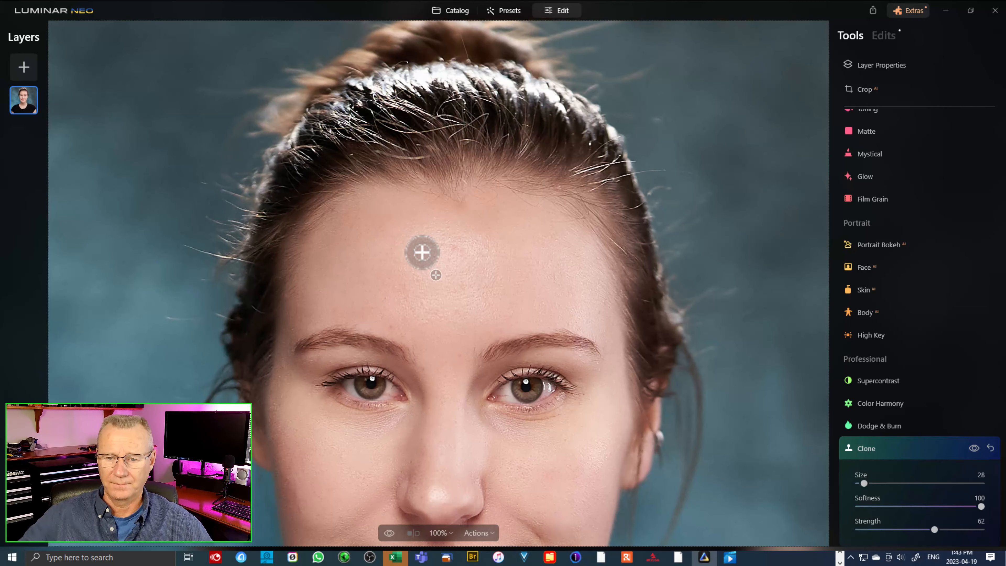
pyautogui.moveTo(440, 461); pyautogui.dragTo(437, 316)
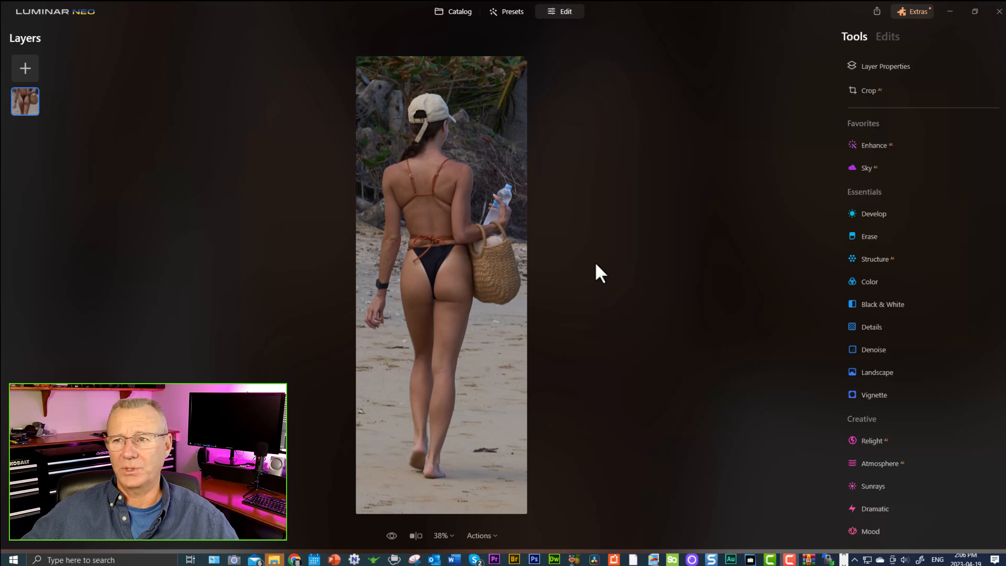
# Remove the portrait background from the layer of the woman walking on the beach.
pyautogui.click(905, 68)
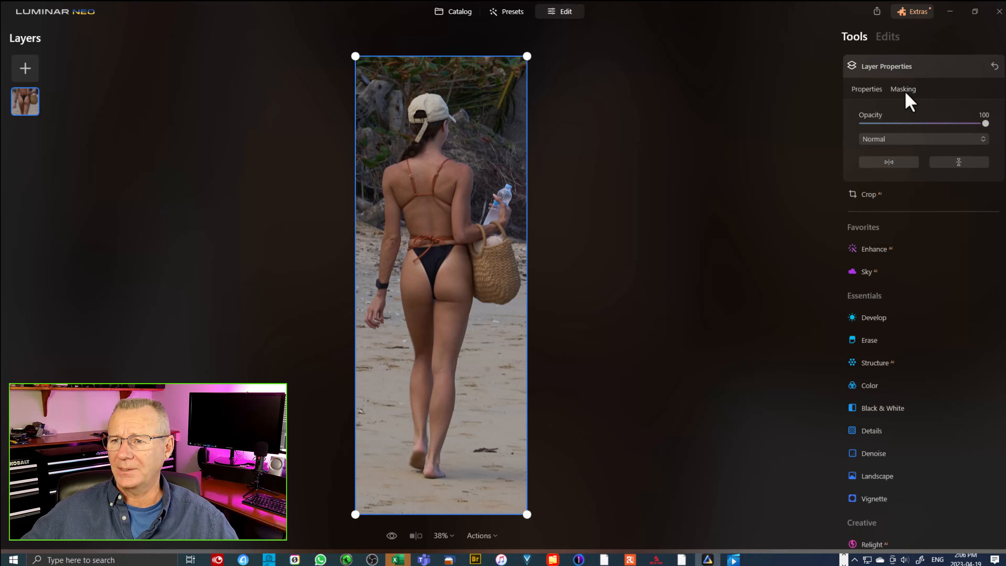
pyautogui.click(904, 89)
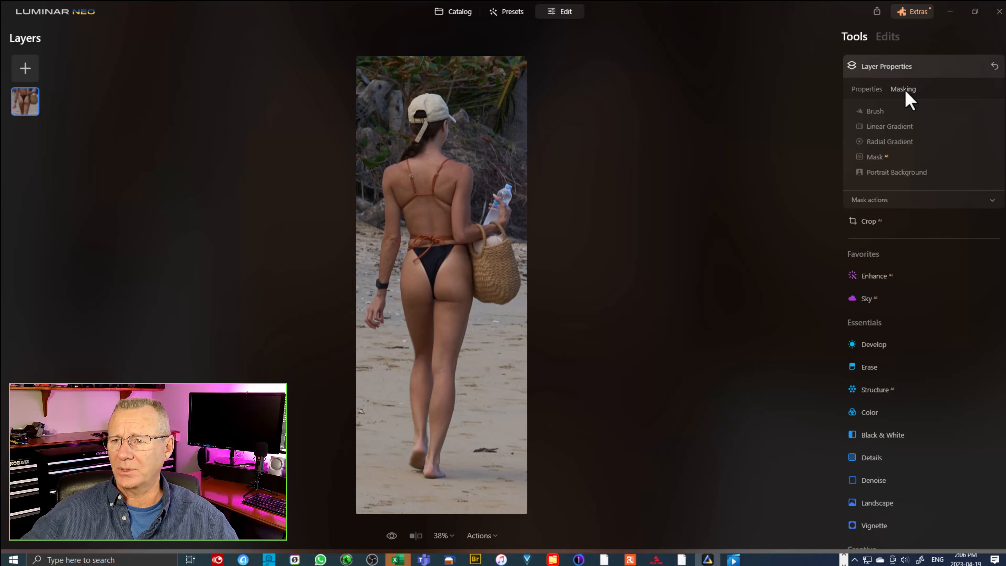
pyautogui.click(904, 173)
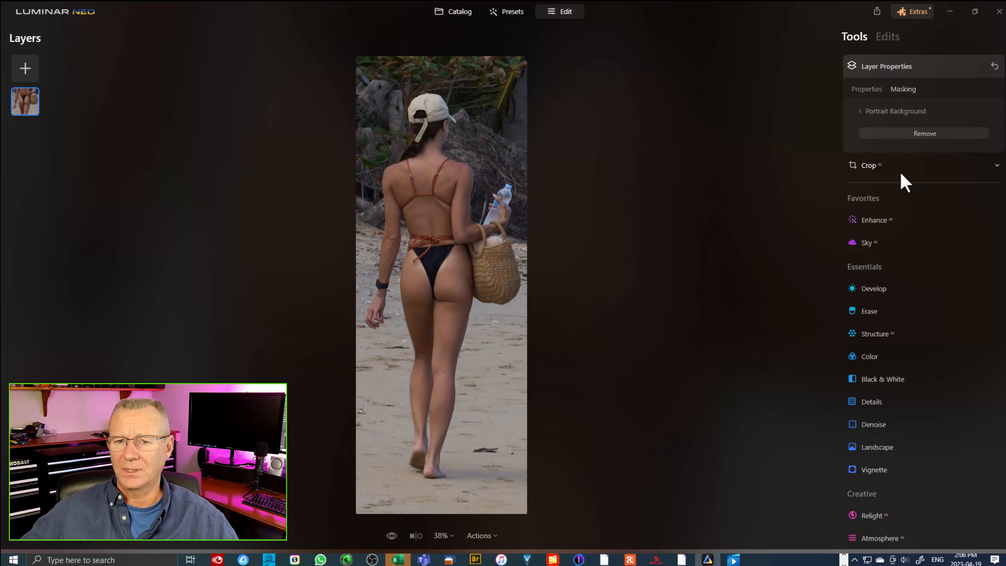
pyautogui.click(924, 134)
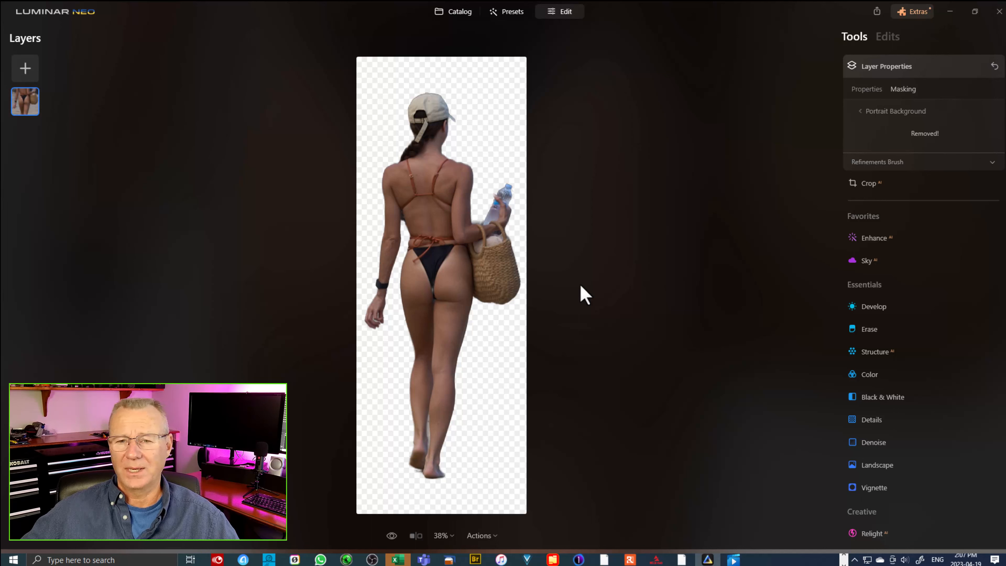
# Paint the missing area at the base of the bikini back into the layer mask with the masking brush.
pyautogui.hotkey('ctrl', '=')
pyautogui.hotkey('ctrl', '=')
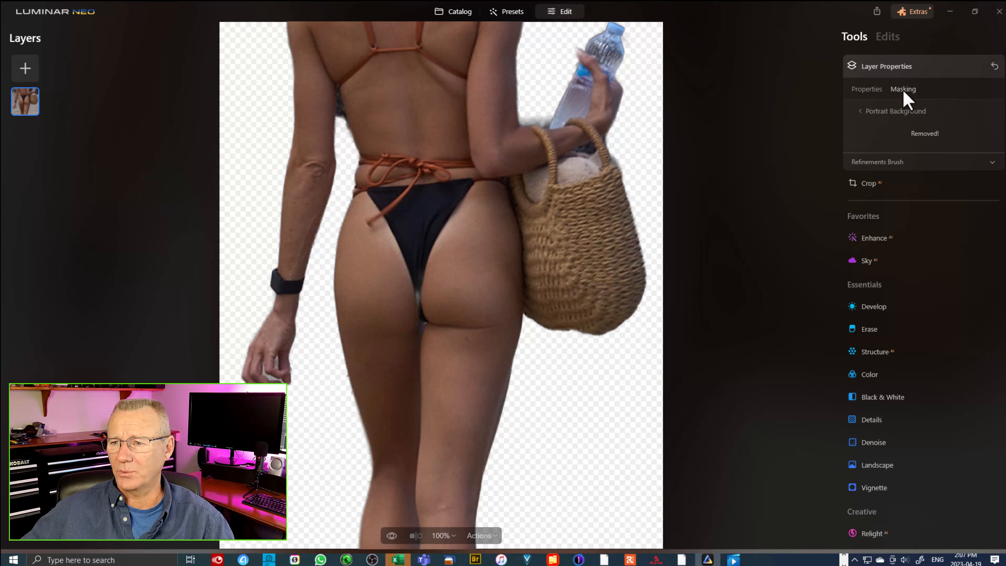
pyautogui.click(871, 91)
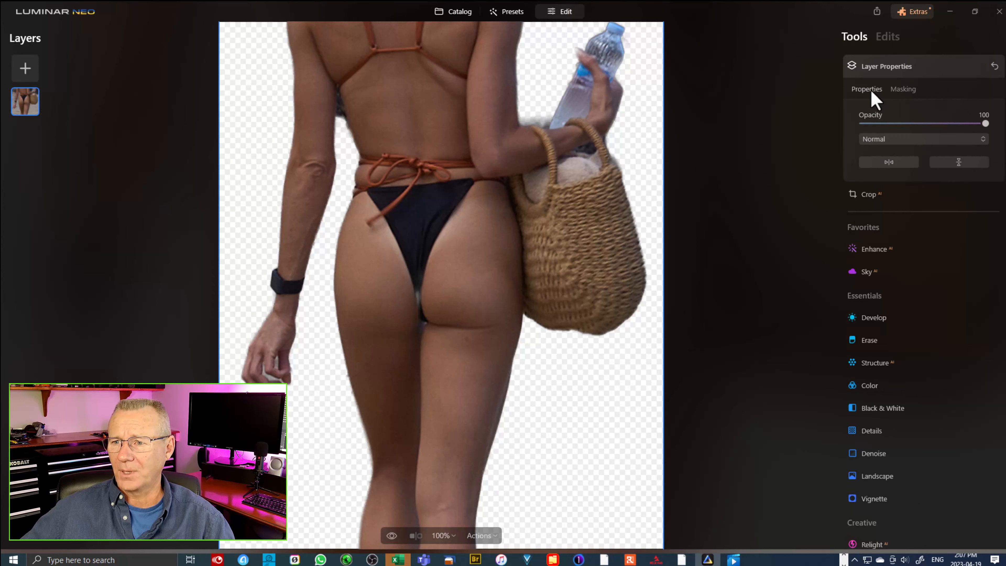
pyautogui.click(899, 90)
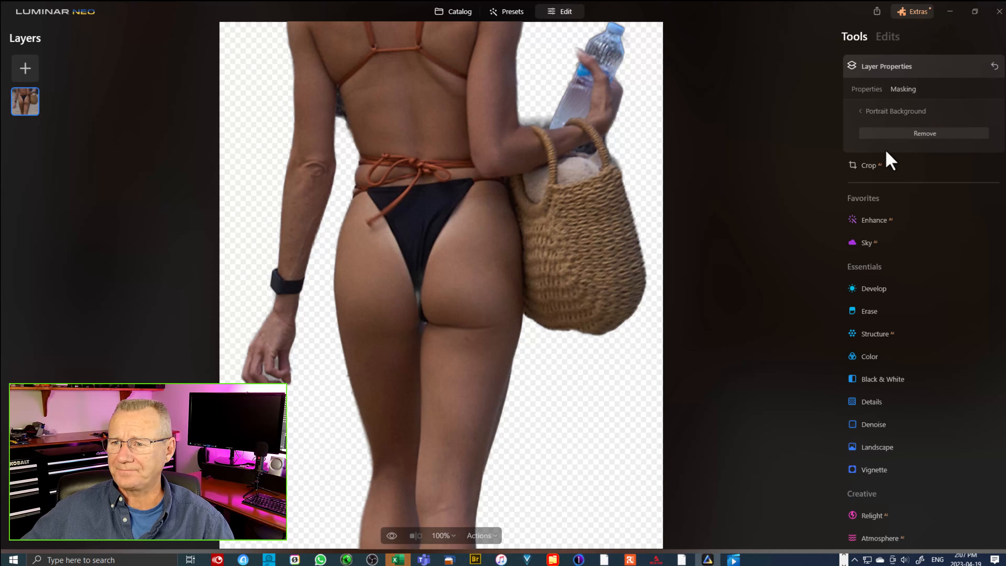
pyautogui.click(933, 73)
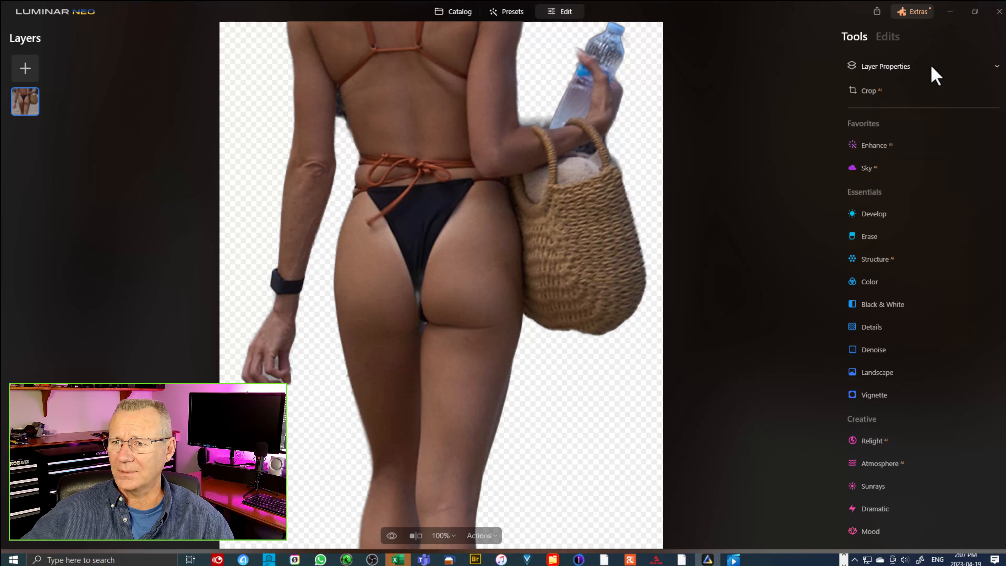
pyautogui.click(932, 74)
pyautogui.click(907, 94)
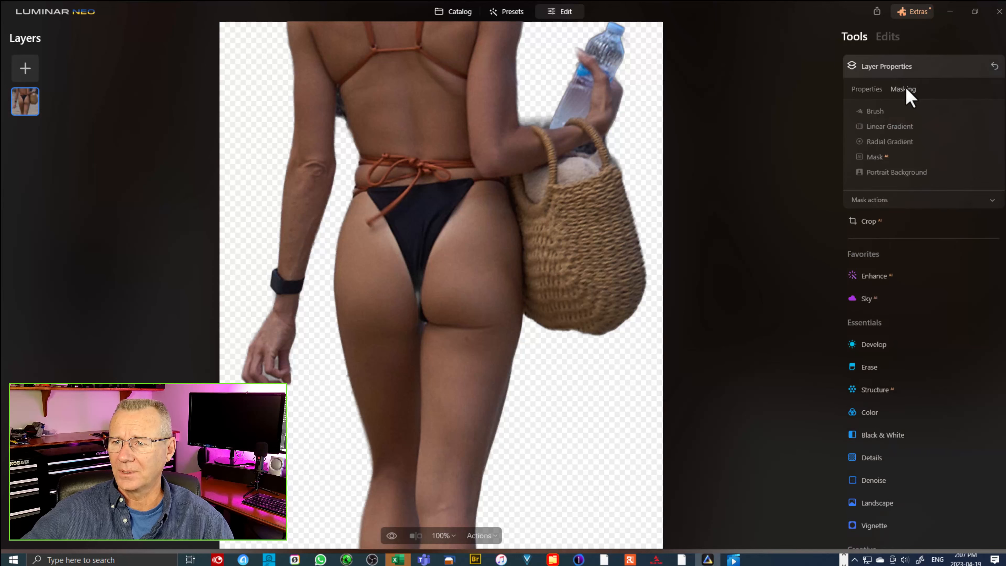
pyautogui.click(875, 114)
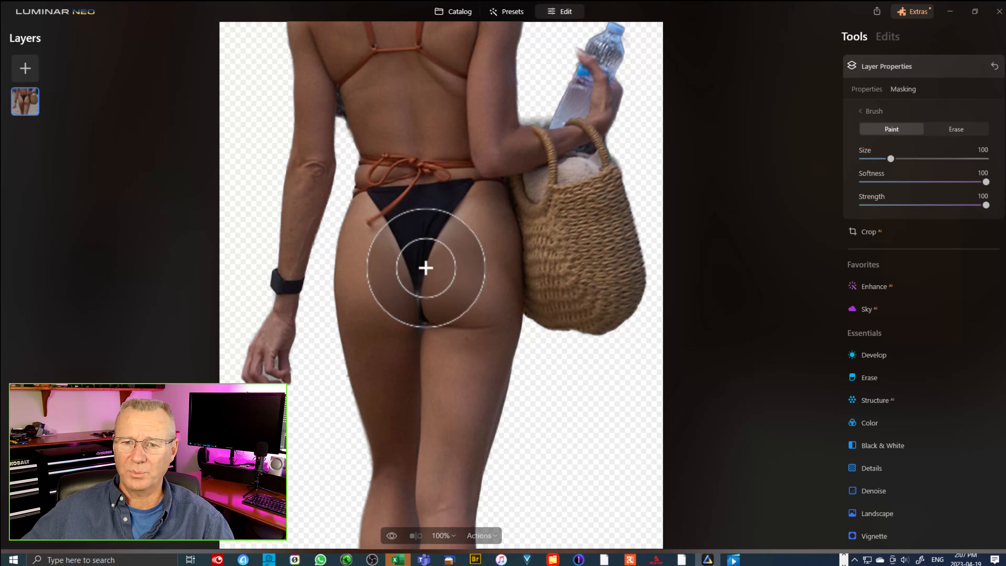
pyautogui.moveTo(420, 274)
pyautogui.mouseDown()
pyautogui.moveTo(426, 321)
pyautogui.moveTo(420, 284)
pyautogui.moveTo(416, 308)
pyautogui.moveTo(429, 321)
pyautogui.mouseUp()
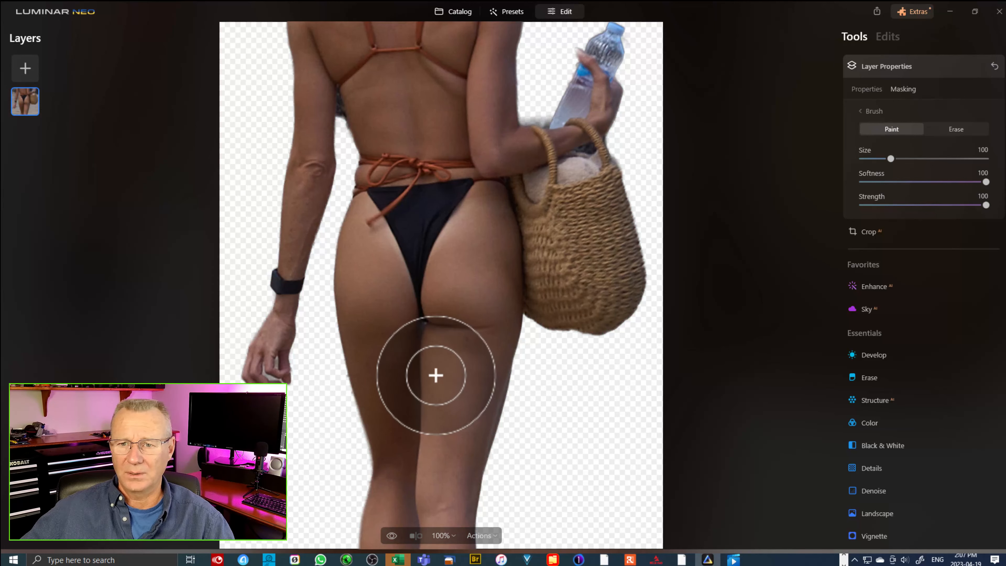
# Set the mask brush size to 28 and erase the background patch between the woman's bent arm and the water bottle.
pyautogui.press('[')
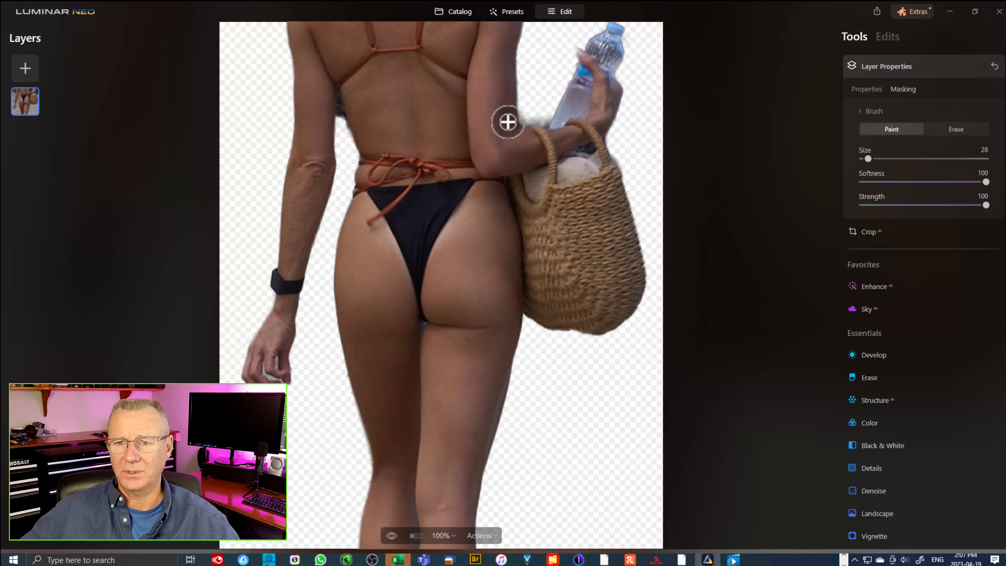
pyautogui.moveTo(525, 104); pyautogui.dragTo(541, 118)
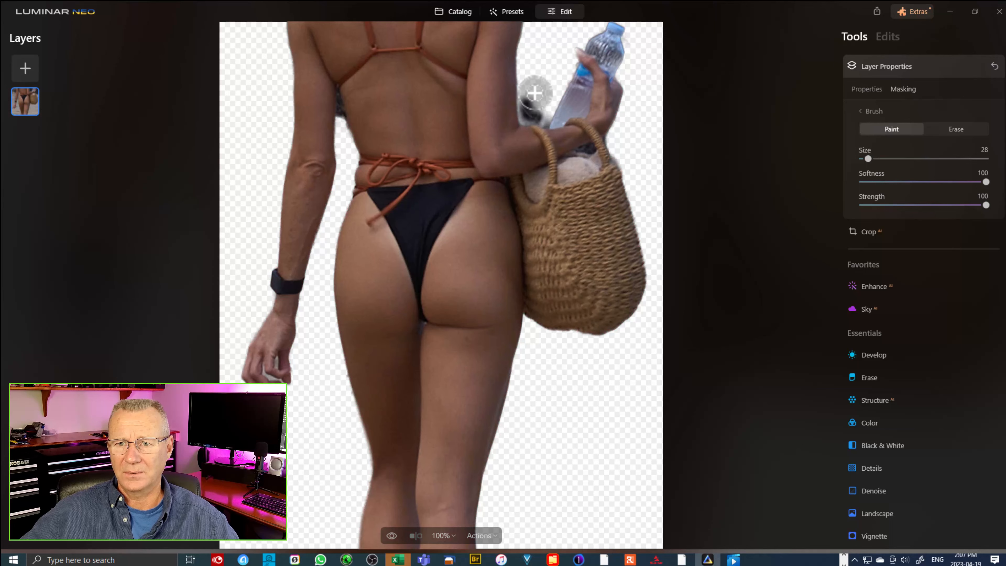
pyautogui.click(960, 130)
pyautogui.moveTo(528, 101)
pyautogui.mouseDown()
pyautogui.moveTo(527, 114)
pyautogui.moveTo(542, 119)
pyautogui.moveTo(524, 106)
pyautogui.mouseUp()
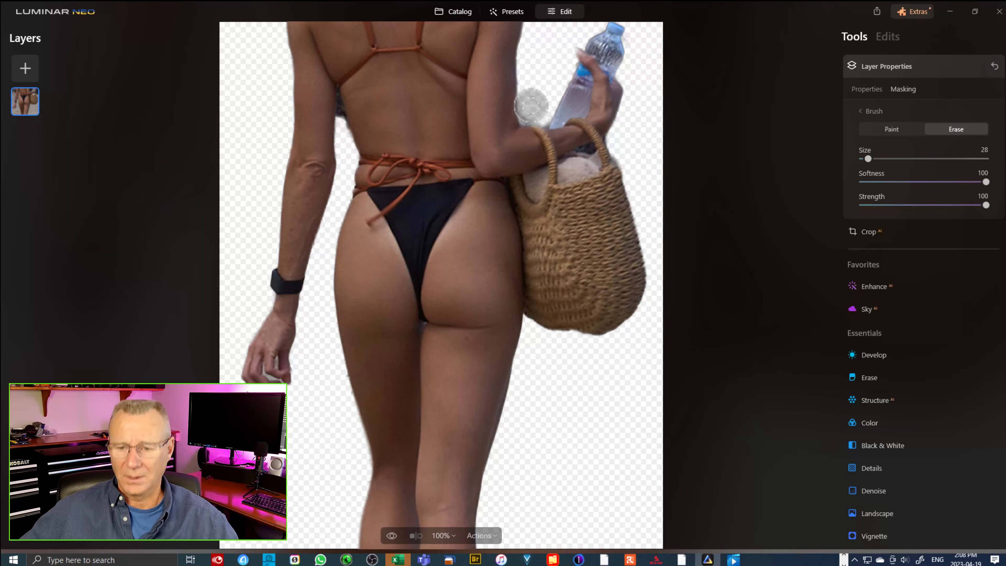
# Reduce the eraser size to 22 and clean the mask edge above her forearm near the basket handle.
pyautogui.press('[')
pyautogui.press('[')
pyautogui.press('[')
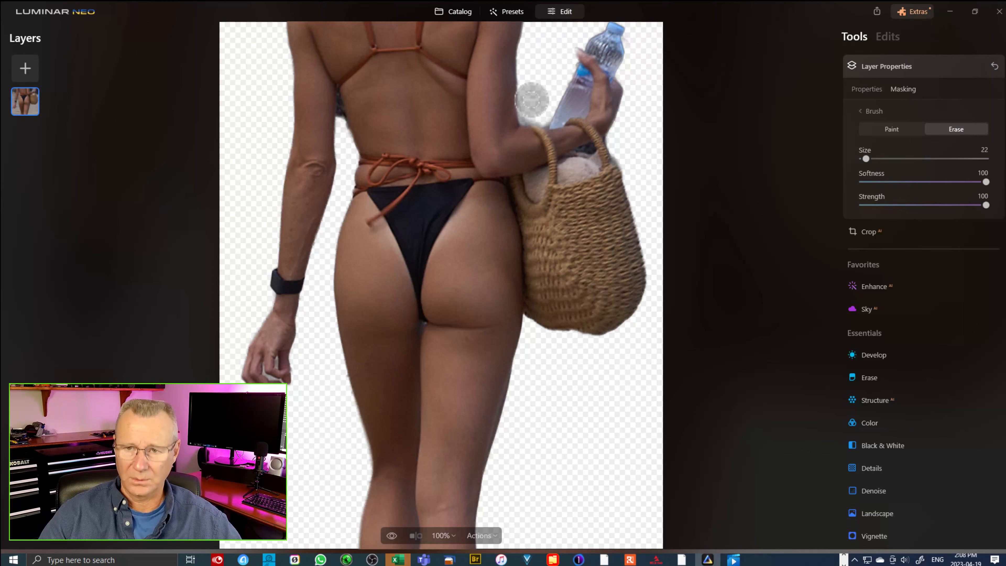
pyautogui.hotkey('ctrl', '=')
pyautogui.press('space')
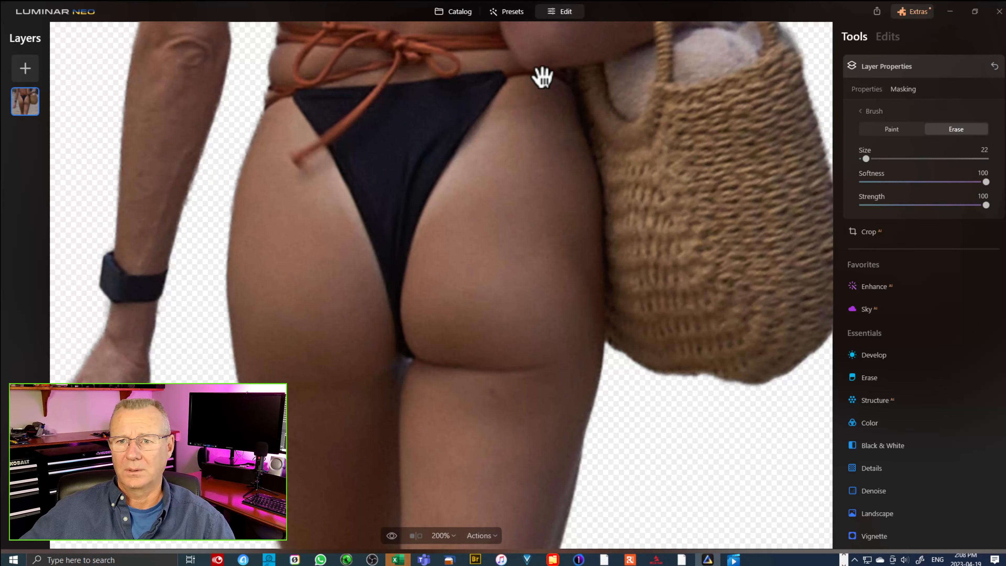
pyautogui.moveTo(542, 76); pyautogui.dragTo(445, 412)
pyautogui.moveTo(548, 260)
pyautogui.mouseDown()
pyautogui.moveTo(554, 291)
pyautogui.moveTo(596, 295)
pyautogui.moveTo(604, 279)
pyautogui.moveTo(601, 290)
pyautogui.moveTo(588, 277)
pyautogui.moveTo(581, 293)
pyautogui.moveTo(566, 272)
pyautogui.moveTo(564, 286)
pyautogui.moveTo(557, 268)
pyautogui.moveTo(558, 279)
pyautogui.moveTo(578, 290)
pyautogui.moveTo(551, 266)
pyautogui.moveTo(561, 243)
pyautogui.moveTo(584, 261)
pyautogui.mouseUp()
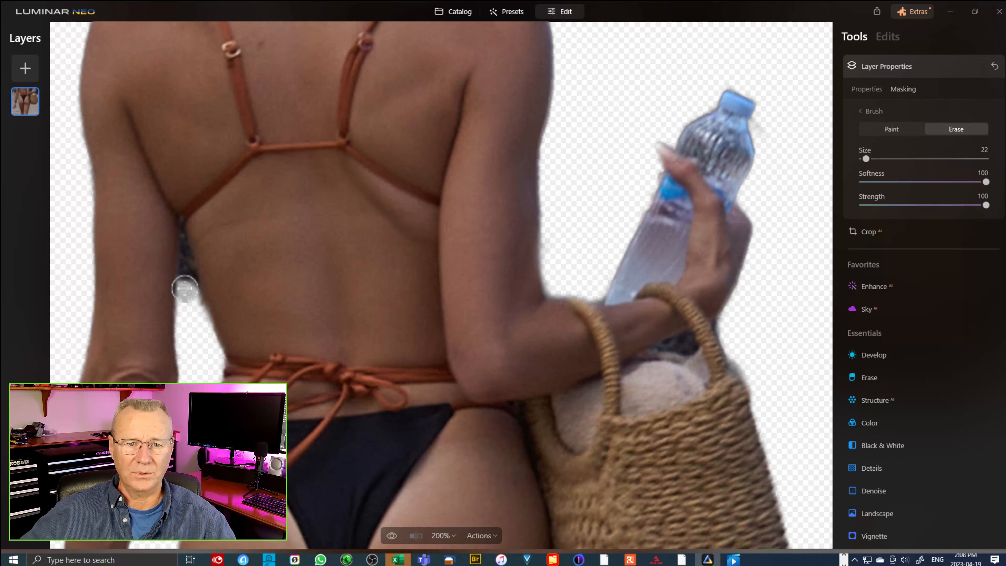
# Erase the dark background remnant between her other arm and torso, reducing the eraser size to 10 for the narrow gap.
pyautogui.moveTo(185, 288)
pyautogui.mouseDown()
pyautogui.moveTo(184, 272)
pyautogui.moveTo(196, 321)
pyautogui.mouseUp()
pyautogui.moveTo(180, 282)
pyautogui.mouseDown()
pyautogui.moveTo(184, 275)
pyautogui.moveTo(199, 310)
pyautogui.moveTo(198, 302)
pyautogui.mouseUp()
pyautogui.press(']')
pyautogui.press('[')
pyautogui.press('[')
pyautogui.press('[')
pyautogui.press('[')
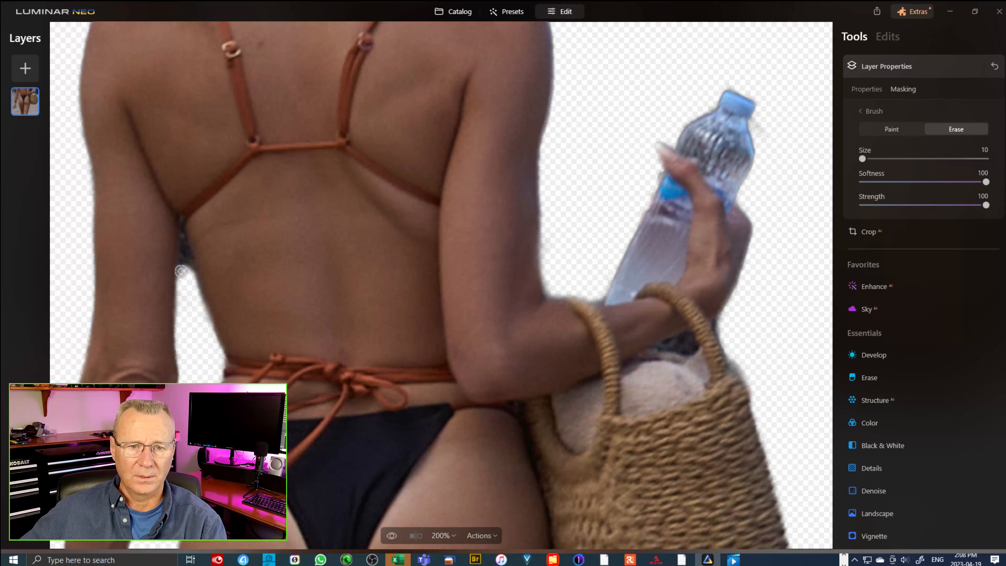
pyautogui.moveTo(182, 271); pyautogui.dragTo(184, 265)
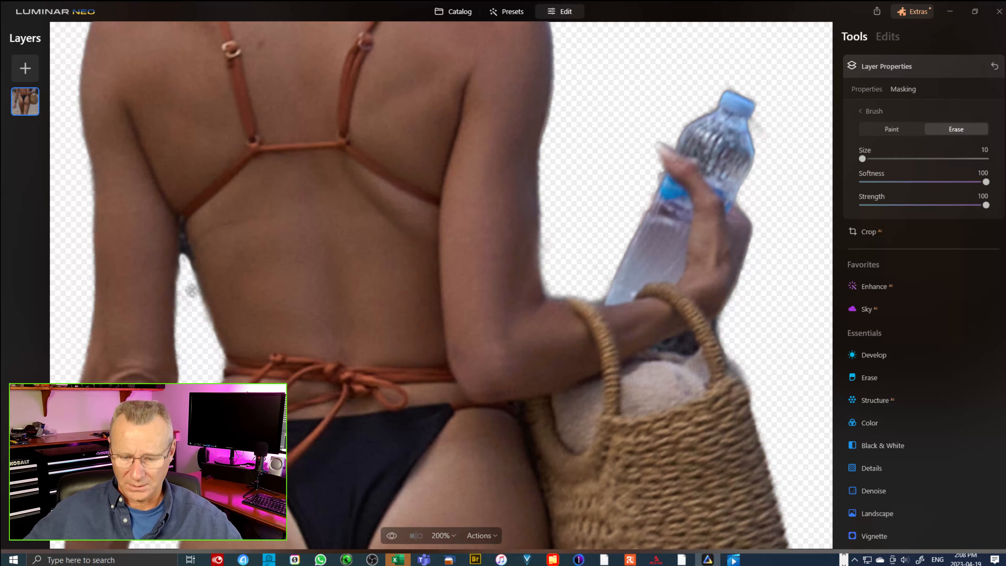
pyautogui.hotkey('ctrl', '-')
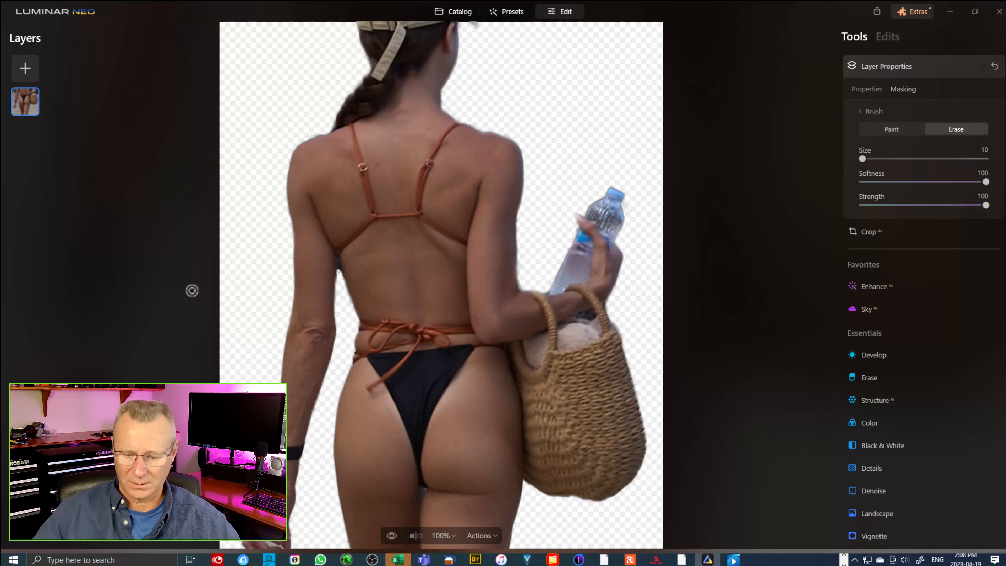
pyautogui.hotkey('ctrl', '-')
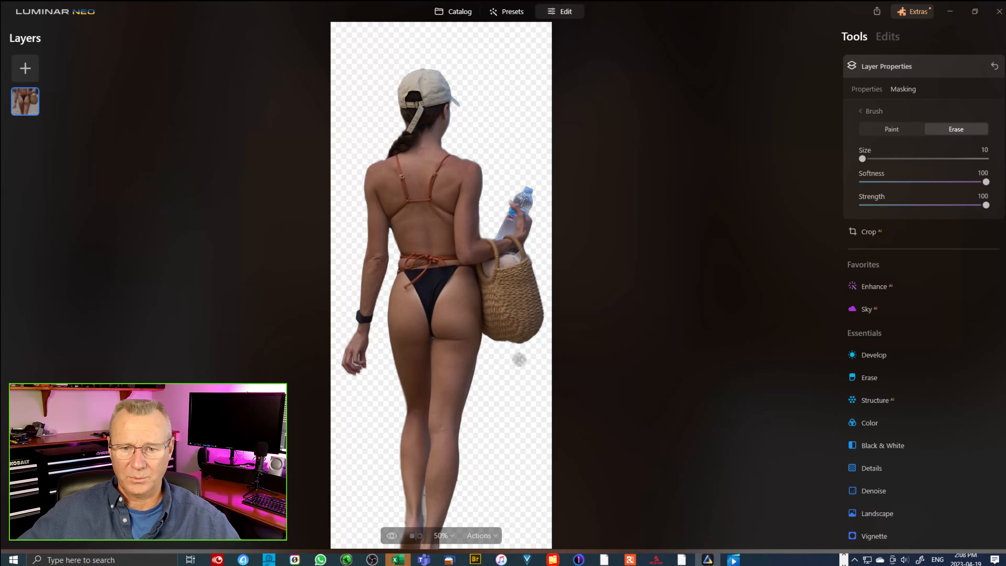
# Erase the leftover background between the fingers and thumb of her hanging hand.
pyautogui.hotkey('ctrl', '+')
pyautogui.hotkey('ctrl', '+')
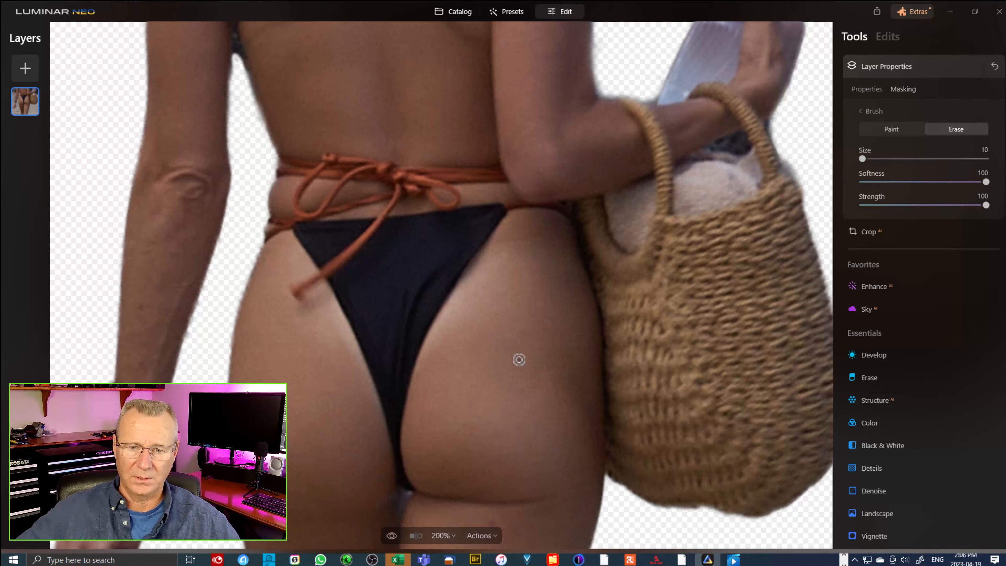
pyautogui.moveTo(288, 447)
pyautogui.mouseDown()
pyautogui.moveTo(366, 317)
pyautogui.moveTo(553, 209)
pyautogui.mouseUp()
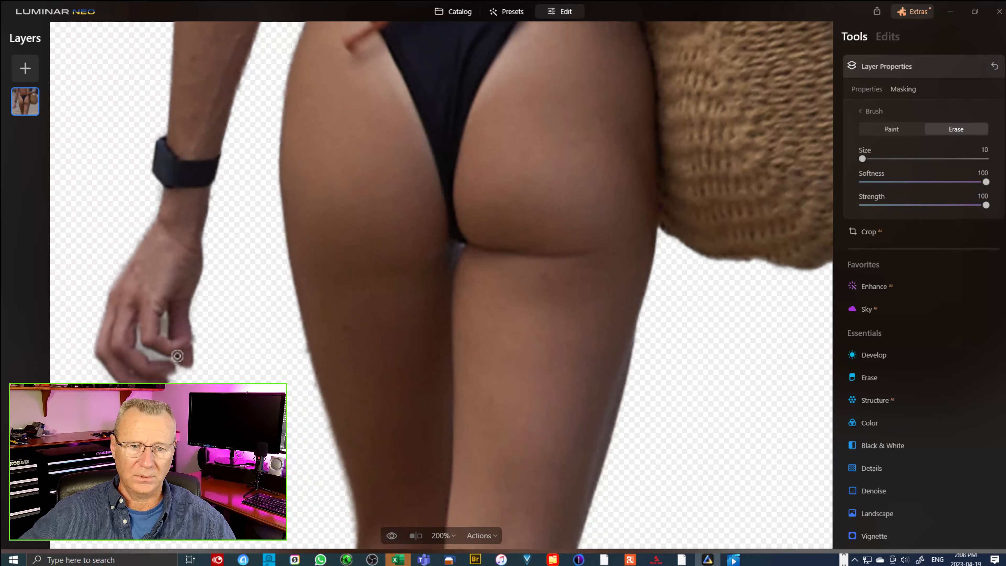
pyautogui.moveTo(138, 347)
pyautogui.mouseDown()
pyautogui.moveTo(155, 357)
pyautogui.moveTo(138, 329)
pyautogui.moveTo(177, 366)
pyautogui.mouseUp()
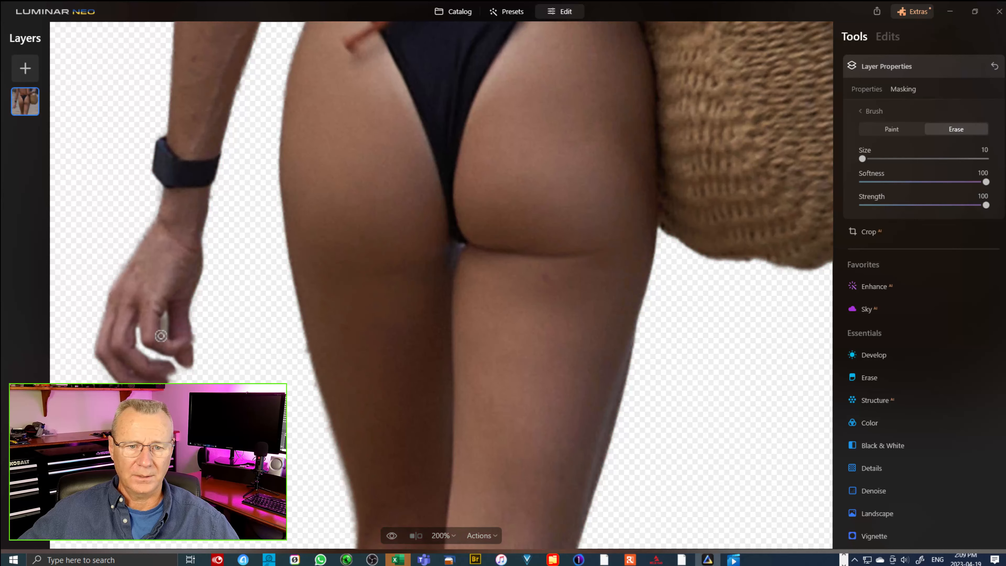
pyautogui.moveTo(163, 333); pyautogui.dragTo(164, 317)
# Erase the stray mask remnants along the outer edge of her thigh and check the whole cut-out.
pyautogui.hotkey('ctrl', '-')
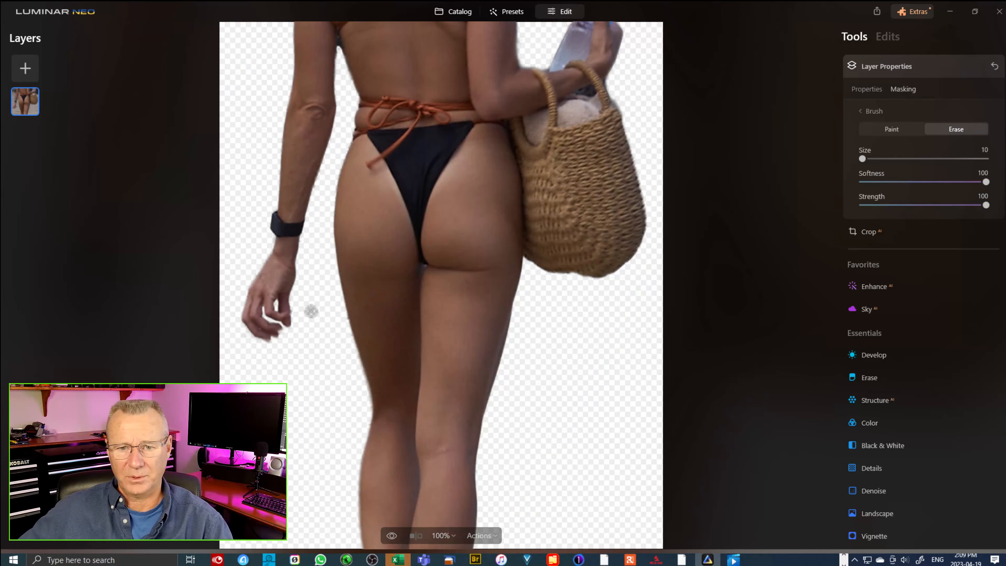
pyautogui.moveTo(339, 316); pyautogui.dragTo(341, 333)
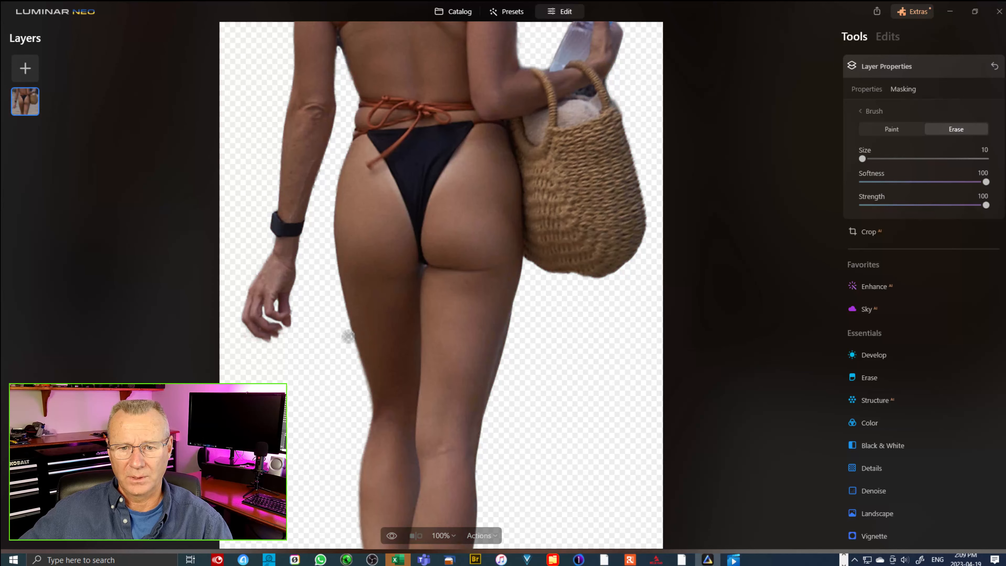
pyautogui.hotkey('ctrl', '-')
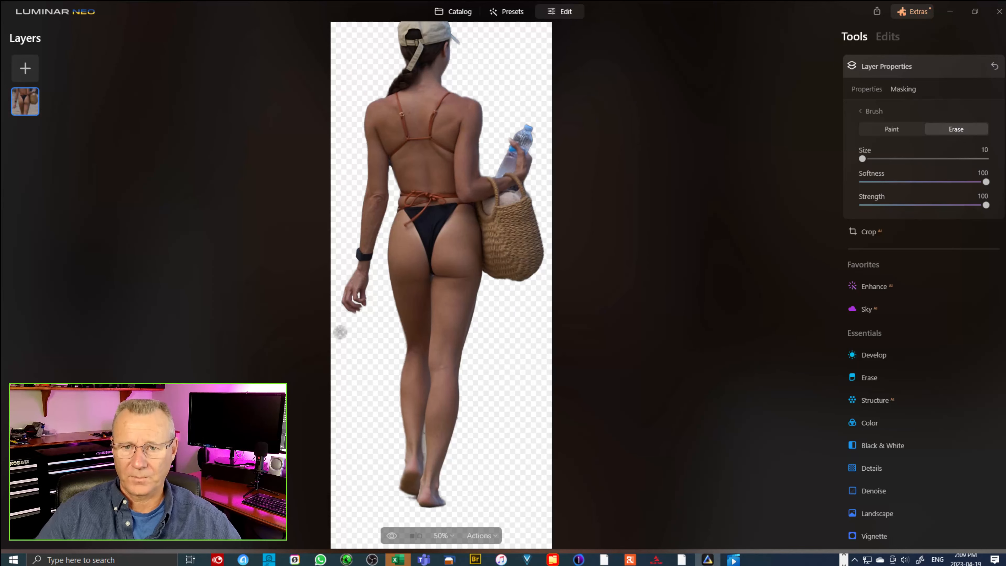
pyautogui.hotkey('ctrl', '-')
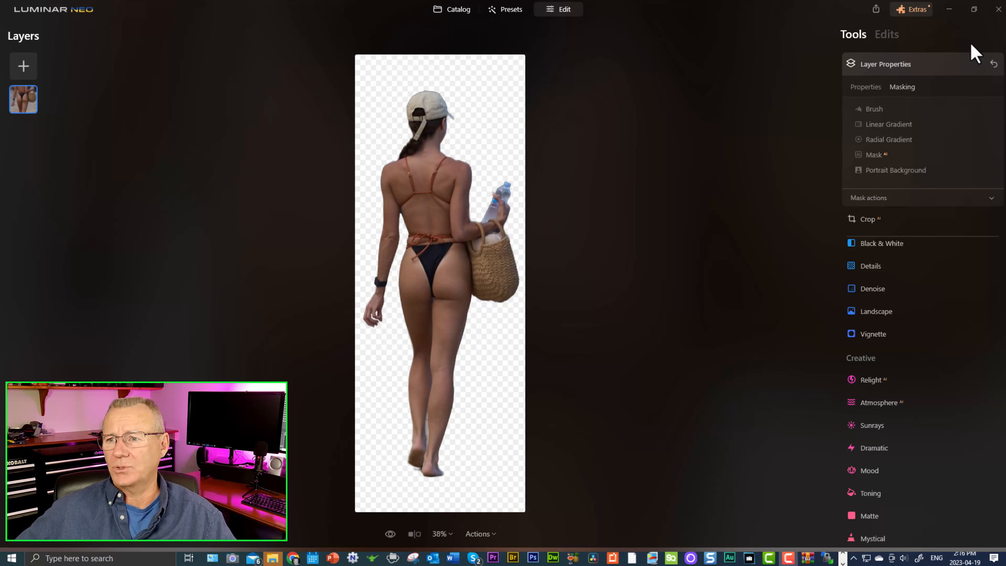
# Set the Develop exposure of the woman's layer to -0.04.
pyautogui.click(938, 66)
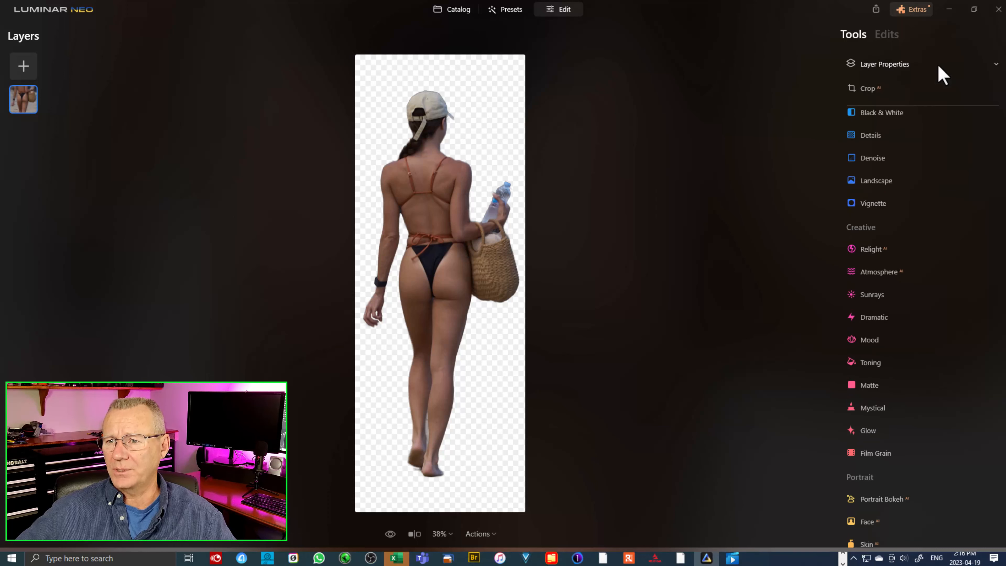
pyautogui.scroll(5, 927, 268)
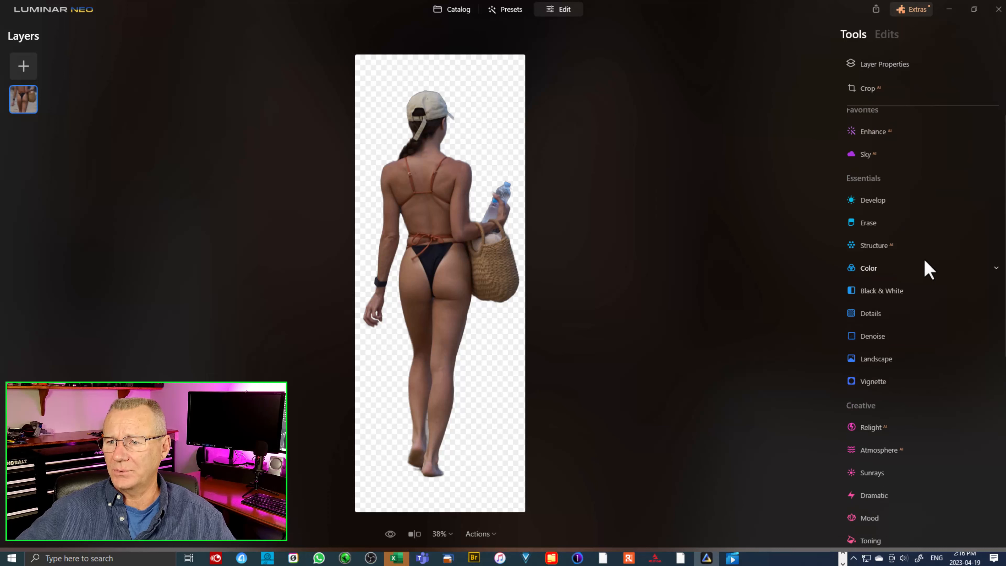
pyautogui.click(904, 214)
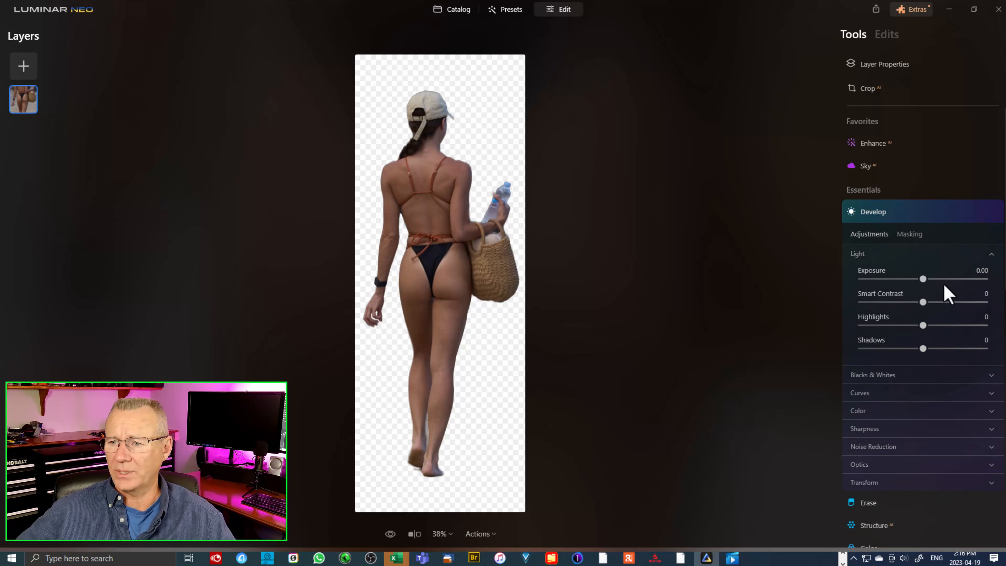
pyautogui.moveTo(923, 279)
pyautogui.mouseDown()
pyautogui.moveTo(939, 279)
pyautogui.moveTo(916, 279)
pyautogui.moveTo(924, 279)
pyautogui.mouseUp()
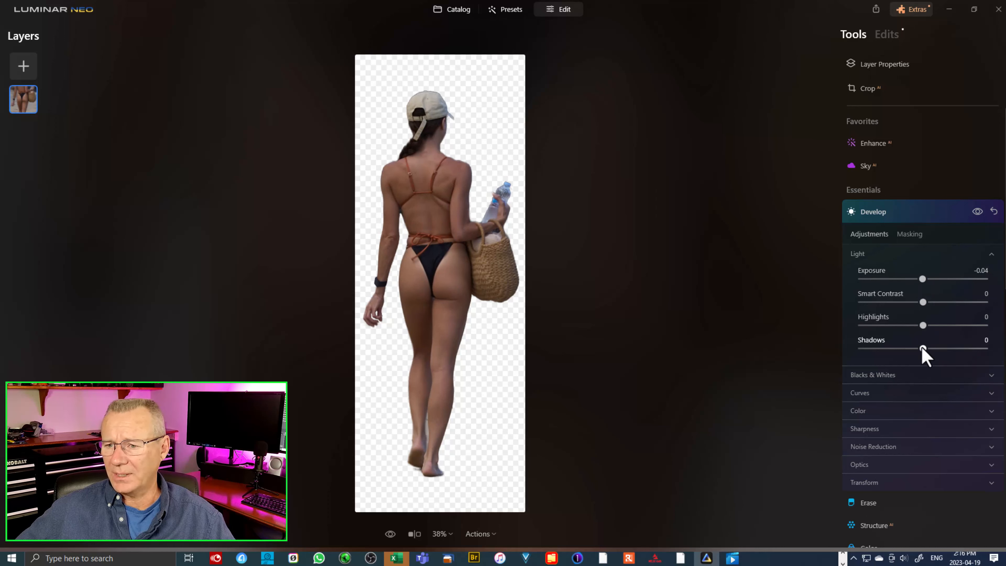
pyautogui.click(924, 219)
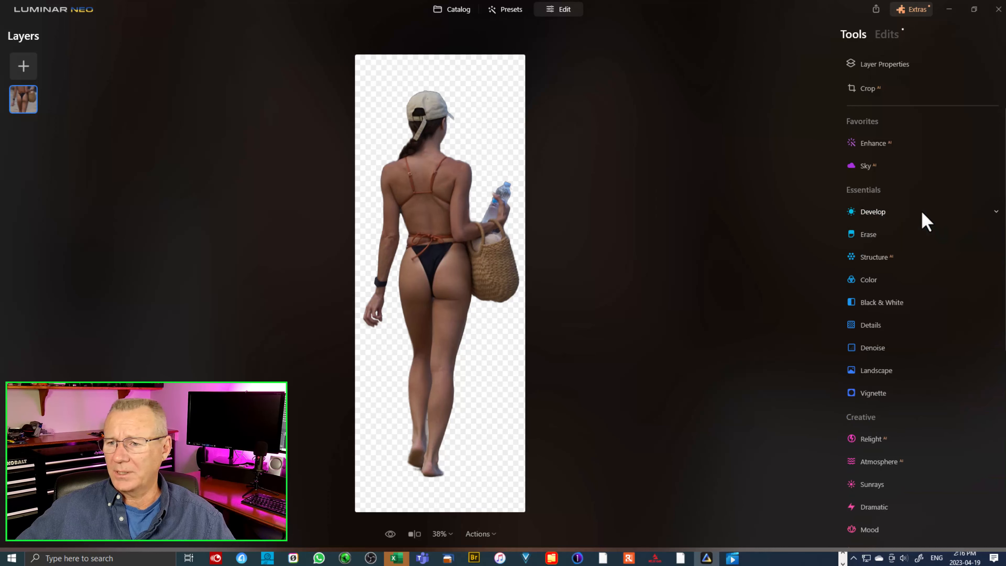
# Relight the woman with Brightness Near at 35 and compare the result with the effect switched off.
pyautogui.scroll(-5, 925, 375)
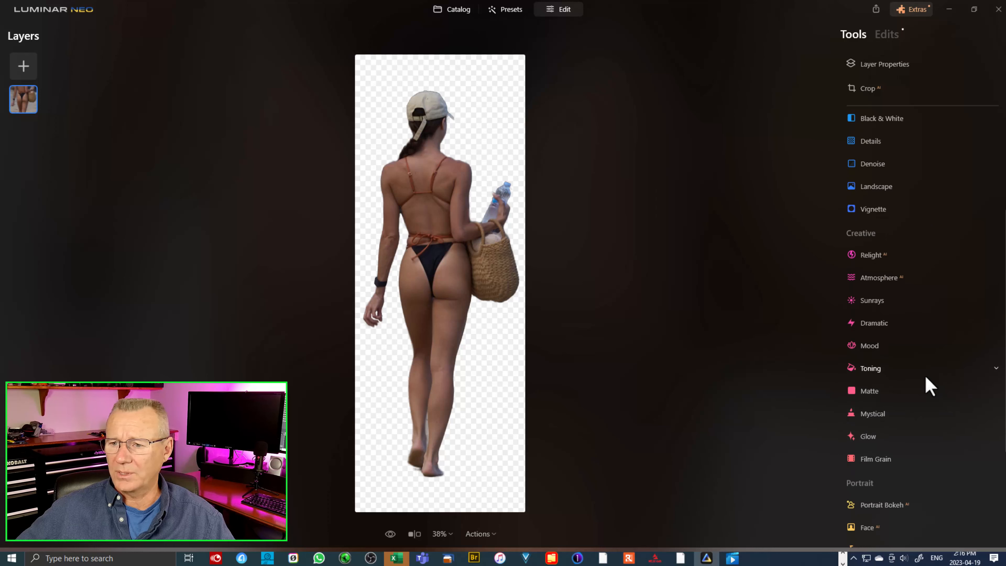
pyautogui.click(897, 248)
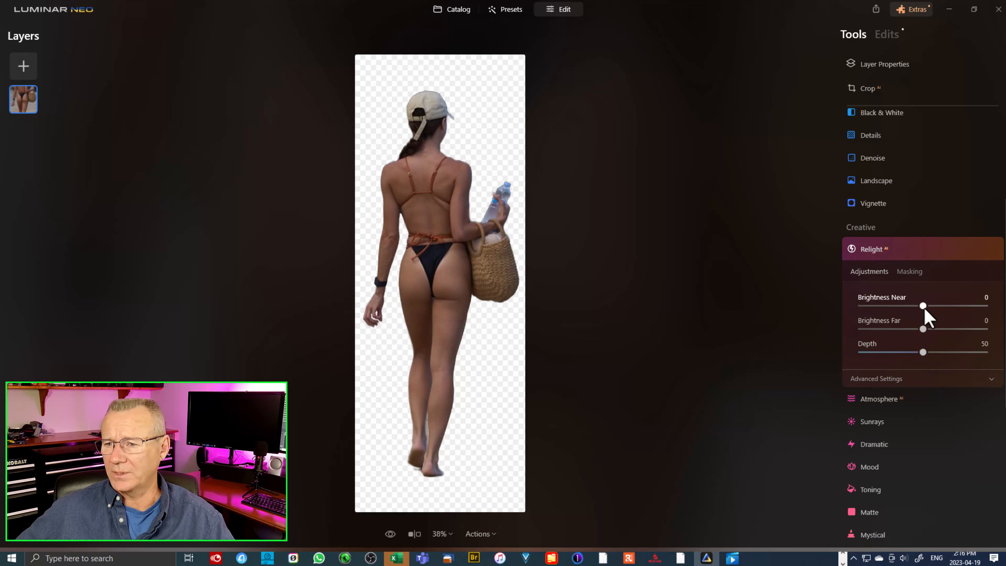
pyautogui.moveTo(936, 305); pyautogui.dragTo(944, 305)
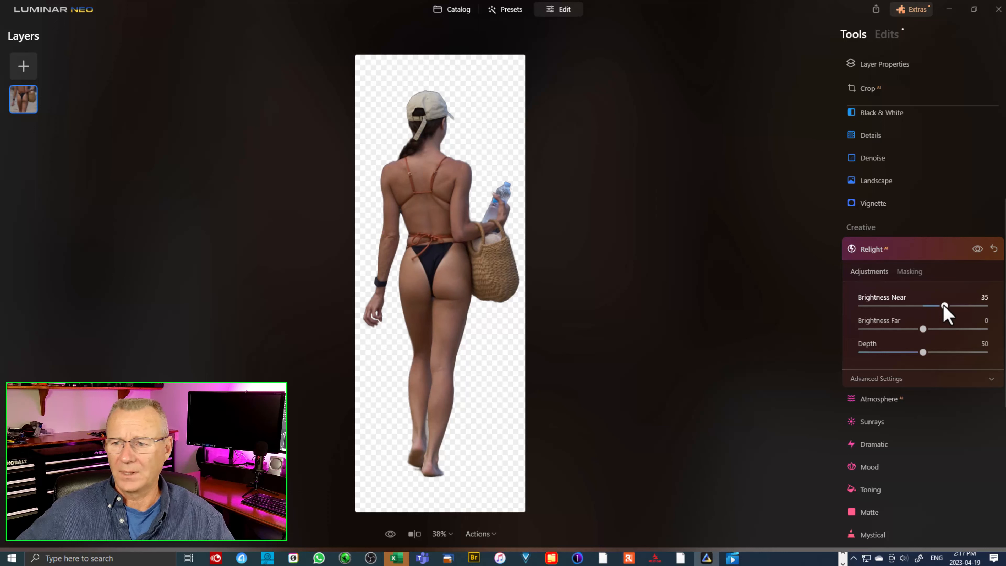
pyautogui.click(978, 248)
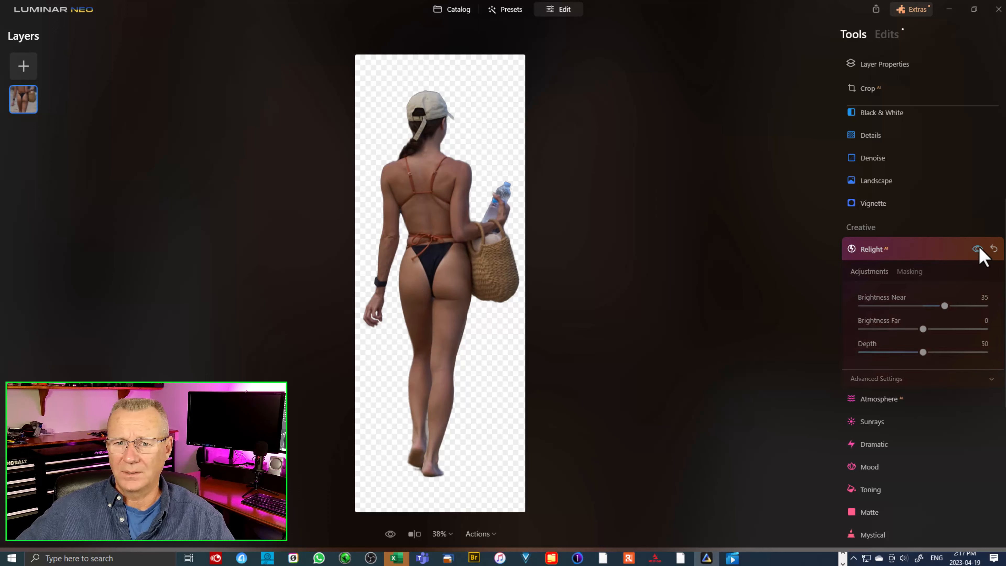
pyautogui.click(978, 249)
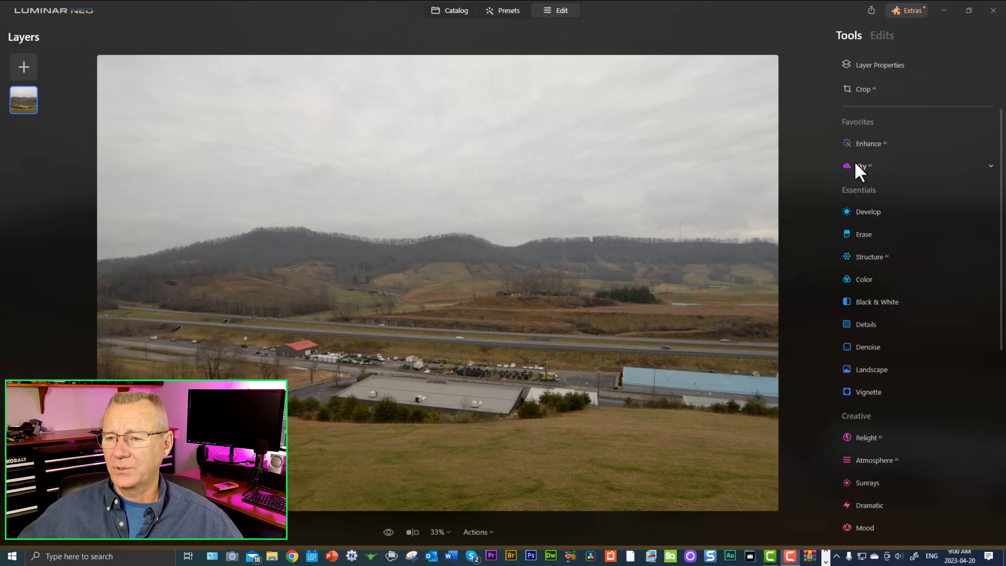
# Mask the Sky AI tool on the valley landscape photo to the automatically detected Sky area.
pyautogui.click(864, 167)
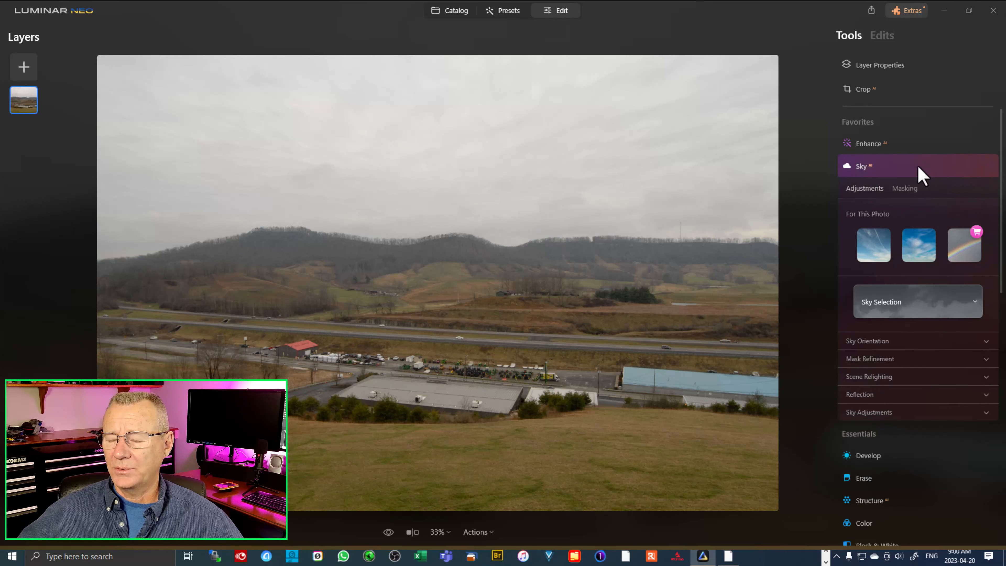
pyautogui.click(906, 187)
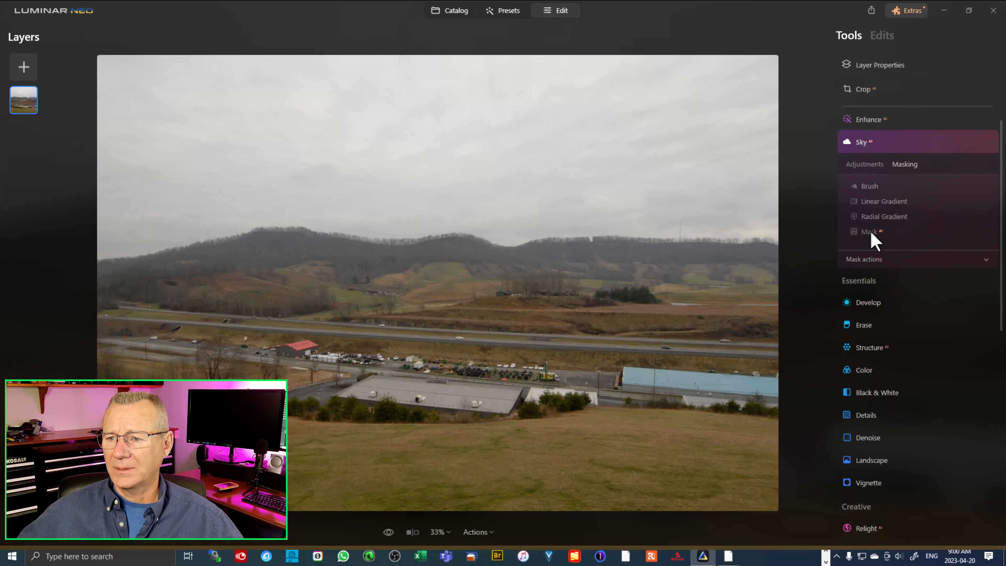
pyautogui.click(870, 232)
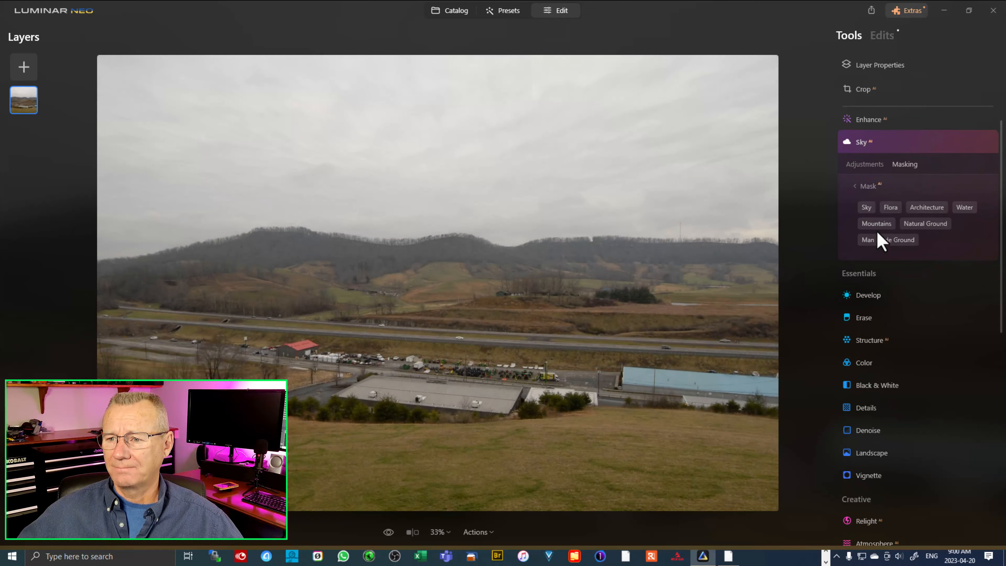
pyautogui.click(868, 208)
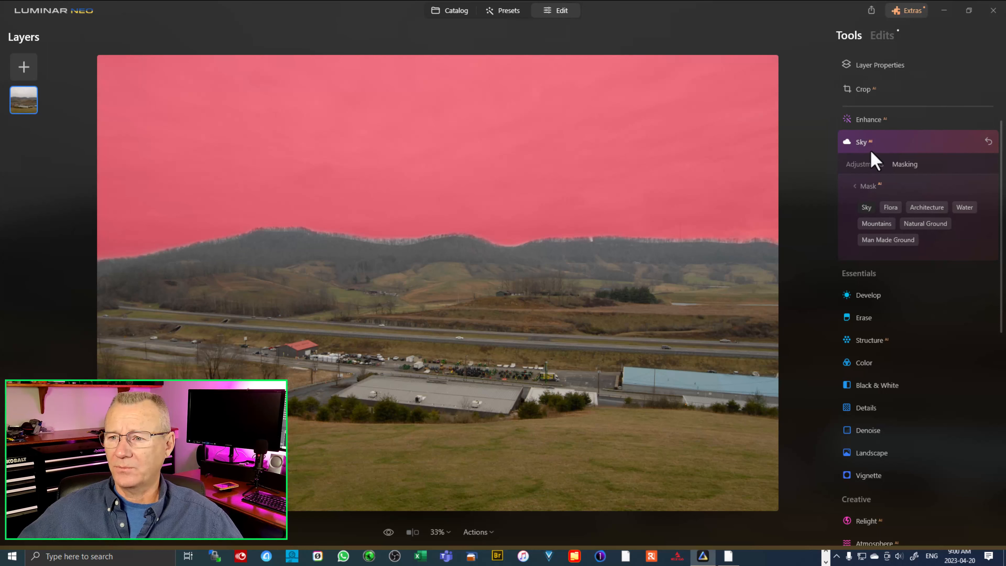
# Try Bright Blue Sky 1 as the replacement sky and apply Dramatic Sky 1 instead.
pyautogui.click(864, 164)
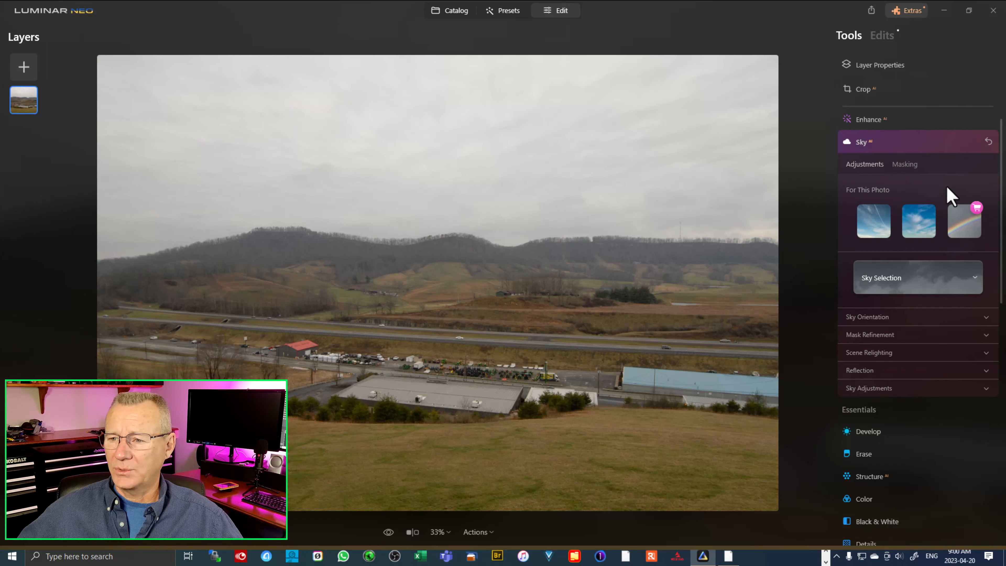
pyautogui.click(975, 279)
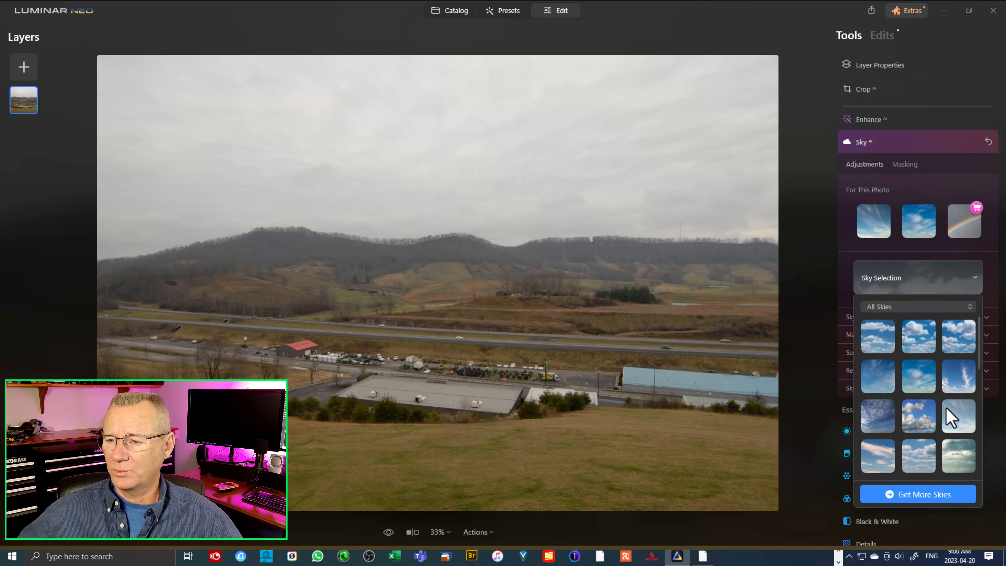
pyautogui.click(958, 415)
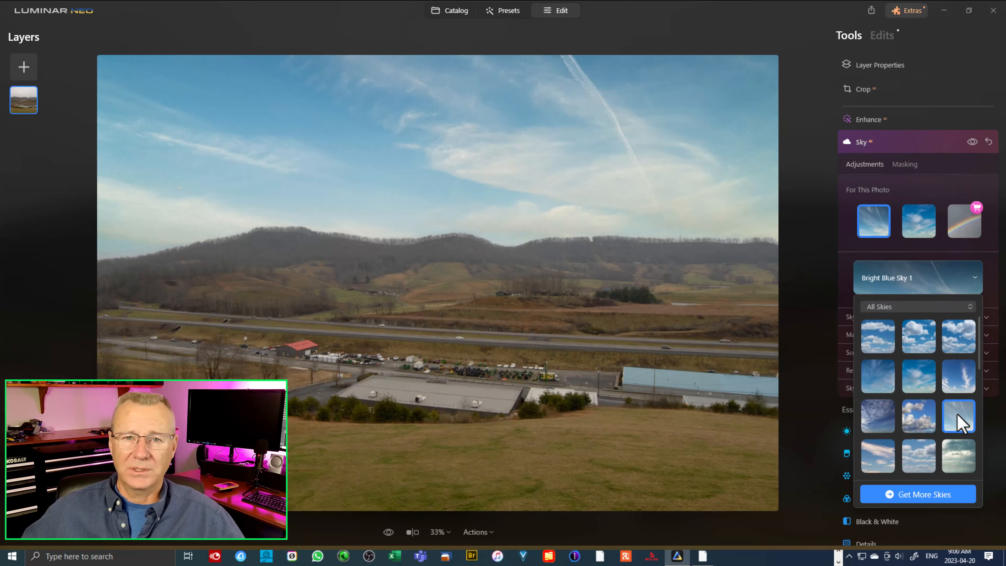
pyautogui.click(961, 467)
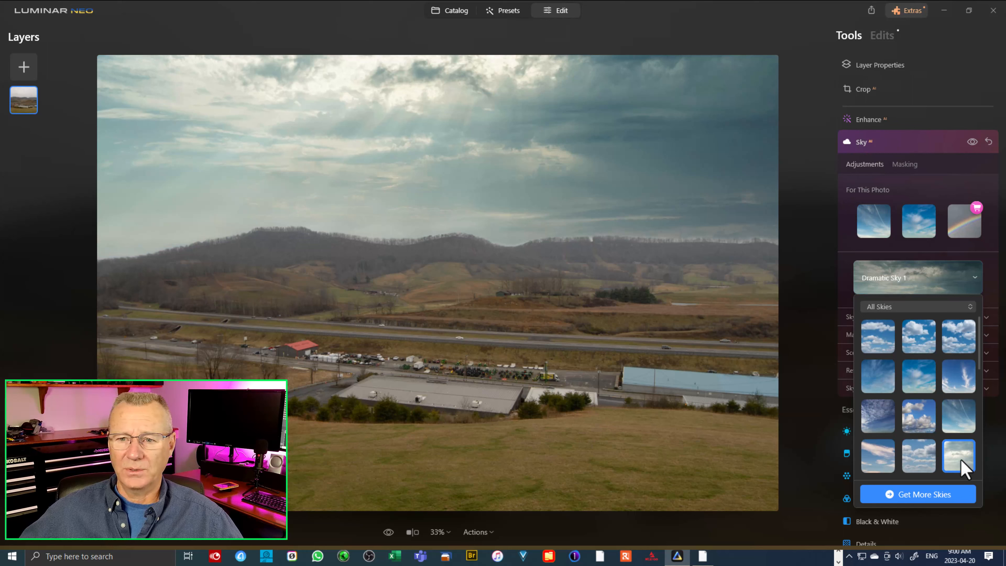
# Set the replacement sky's Vertical Position to -7 and flip it horizontally in the Sky Orientation settings.
pyautogui.click(975, 279)
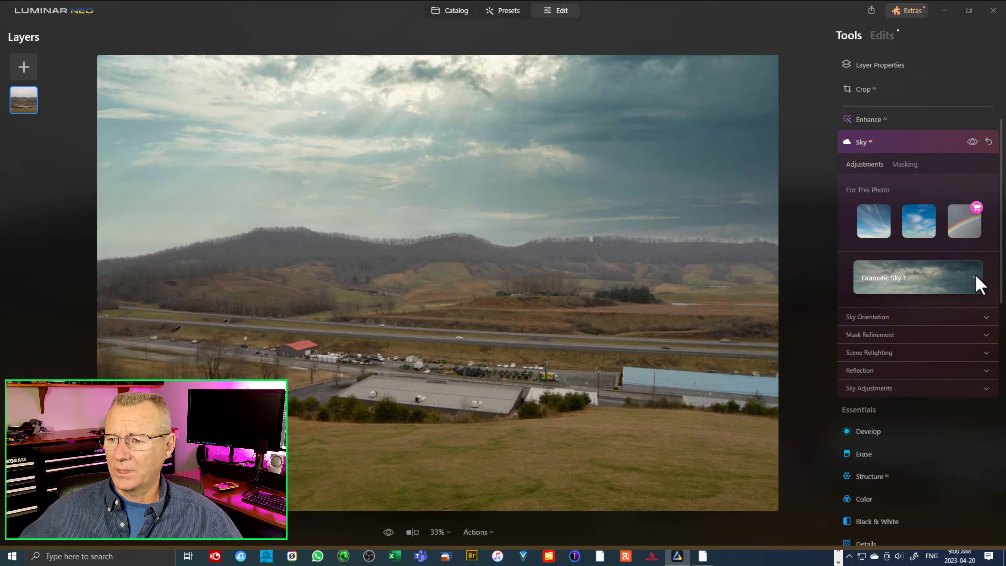
pyautogui.click(912, 315)
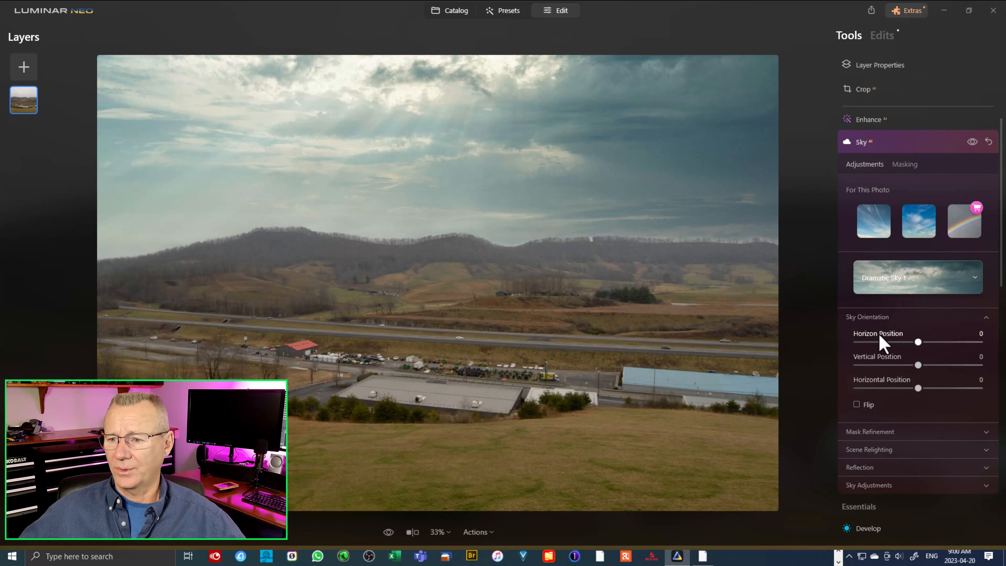
pyautogui.moveTo(919, 365)
pyautogui.mouseDown()
pyautogui.moveTo(939, 365)
pyautogui.moveTo(913, 364)
pyautogui.mouseUp()
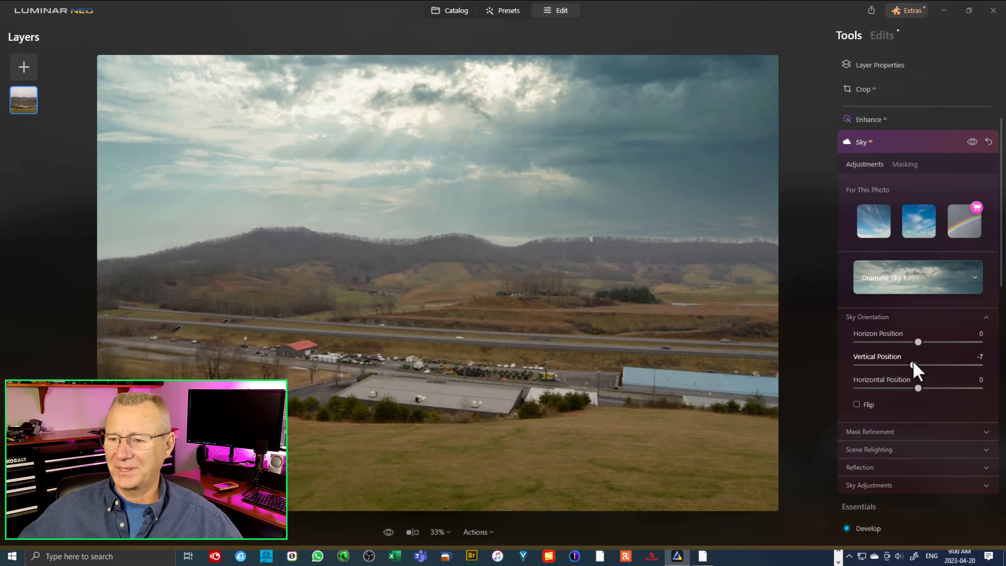
pyautogui.click(857, 405)
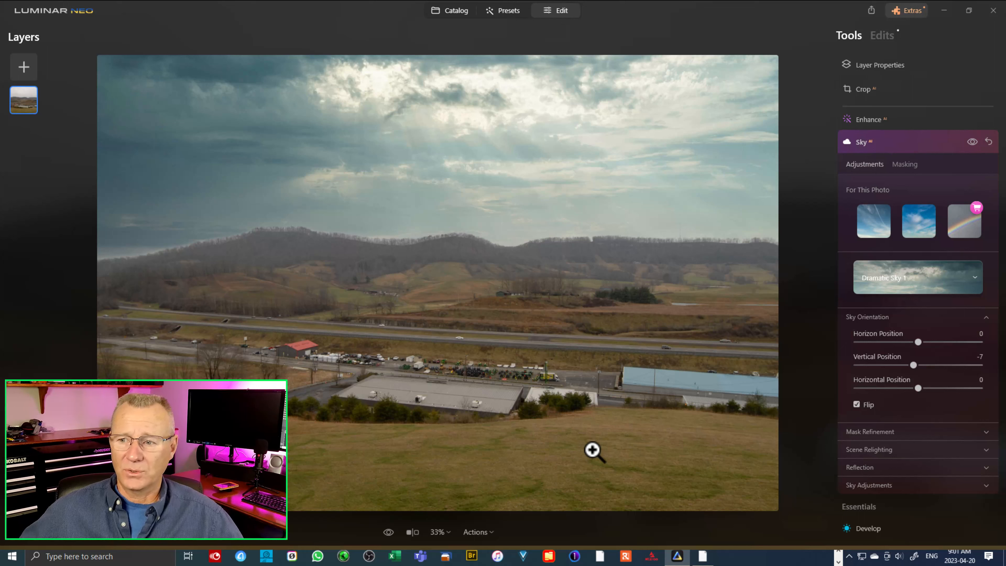
pyautogui.click(935, 318)
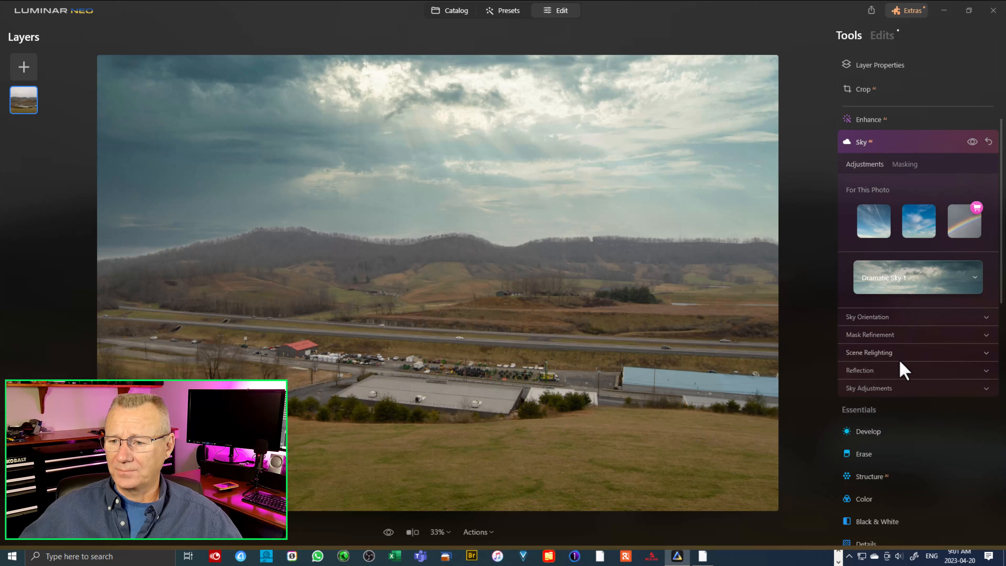
# Try a Defocus of 18 on the replacement sky in Sky Adjustments and reduce it to 5.
pyautogui.click(919, 389)
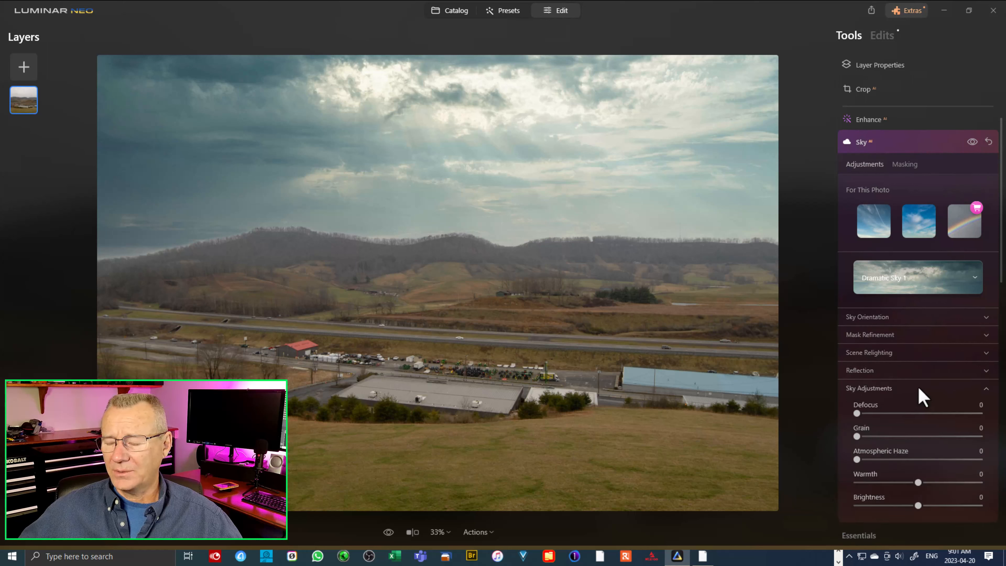
pyautogui.moveTo(1002, 254); pyautogui.dragTo(997, 321)
pyautogui.moveTo(861, 236); pyautogui.dragTo(881, 236)
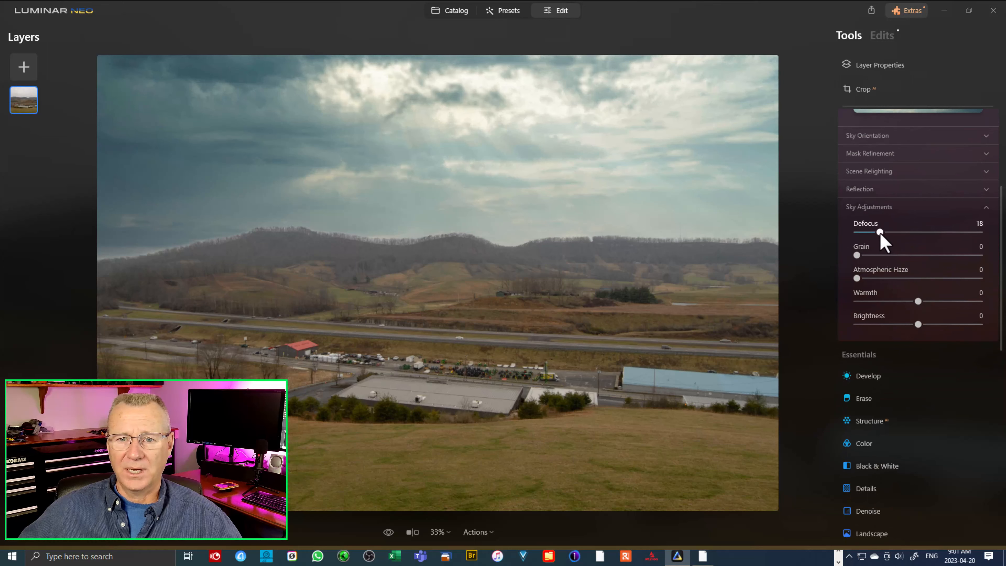
pyautogui.moveTo(880, 234)
pyautogui.mouseDown()
pyautogui.moveTo(849, 233)
pyautogui.moveTo(923, 240)
pyautogui.moveTo(864, 236)
pyautogui.mouseUp()
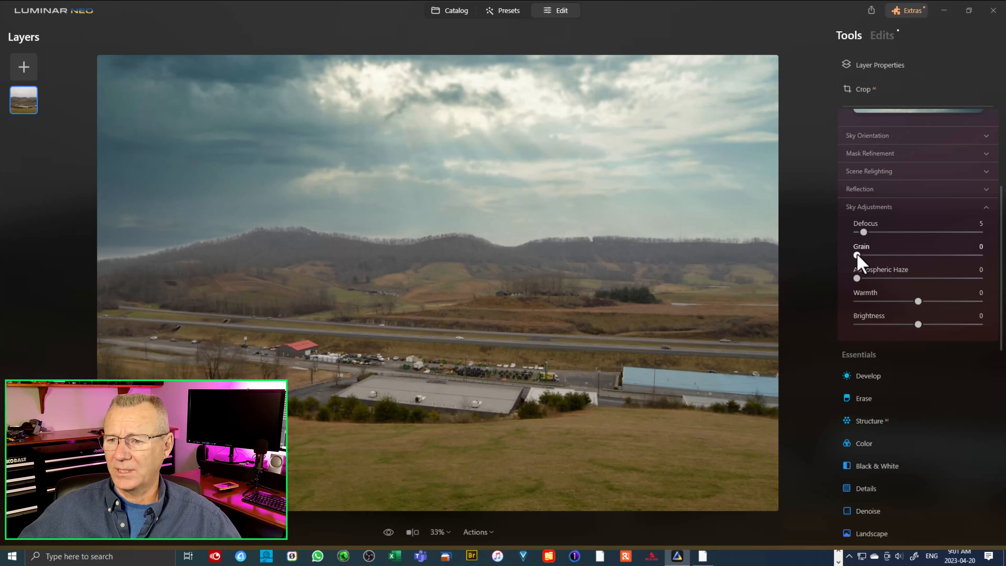
# Try a sky Grain of 10, return it to 0, and set the sky's Brightness to 19.
pyautogui.moveTo(857, 255); pyautogui.dragTo(868, 256)
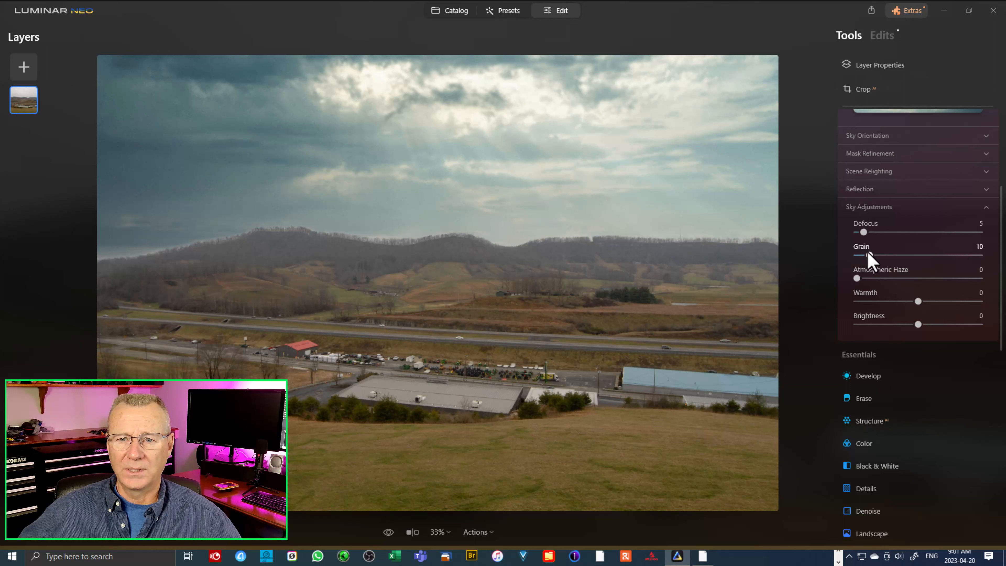
pyautogui.moveTo(868, 255); pyautogui.dragTo(856, 258)
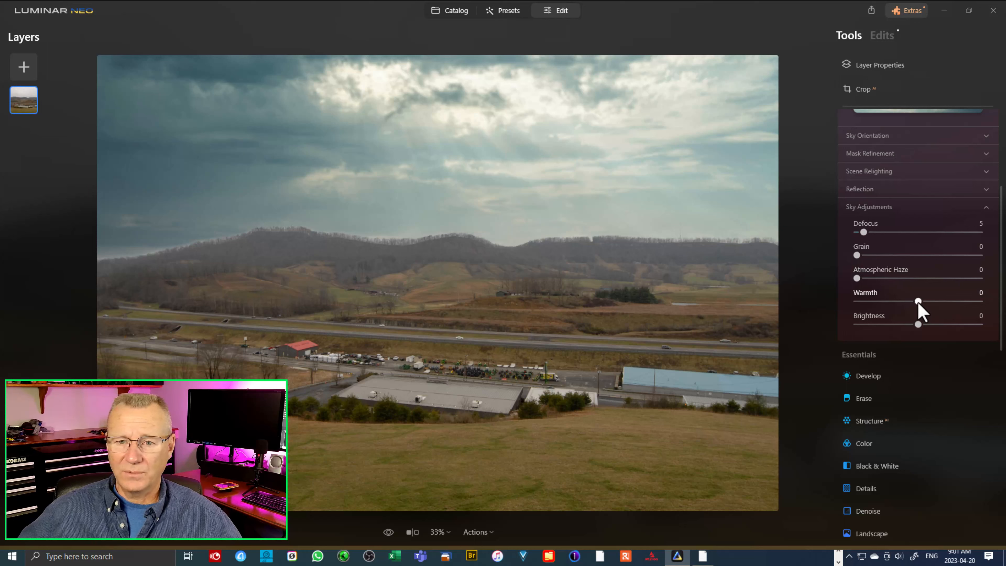
pyautogui.moveTo(918, 324)
pyautogui.mouseDown()
pyautogui.moveTo(901, 324)
pyautogui.moveTo(930, 324)
pyautogui.mouseUp()
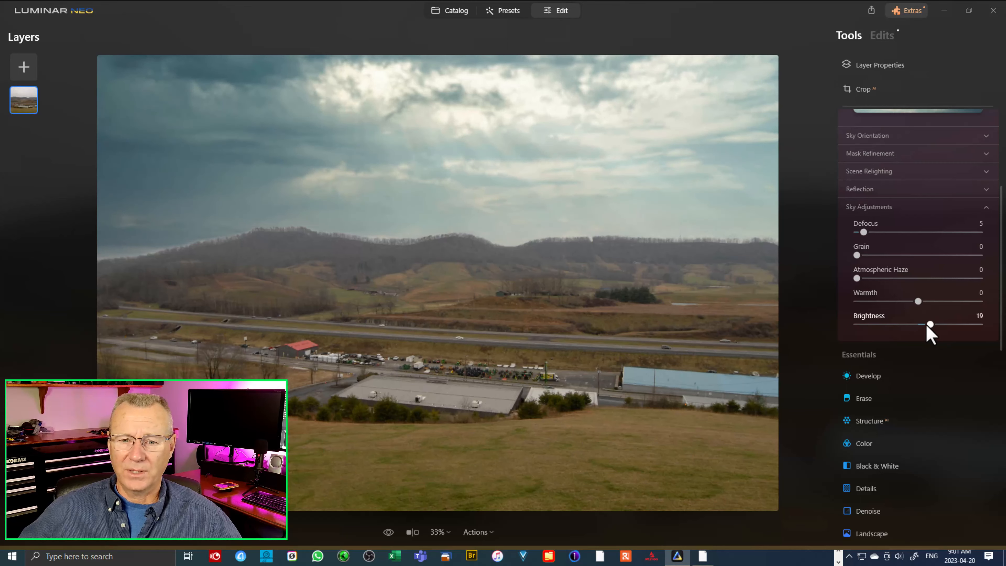